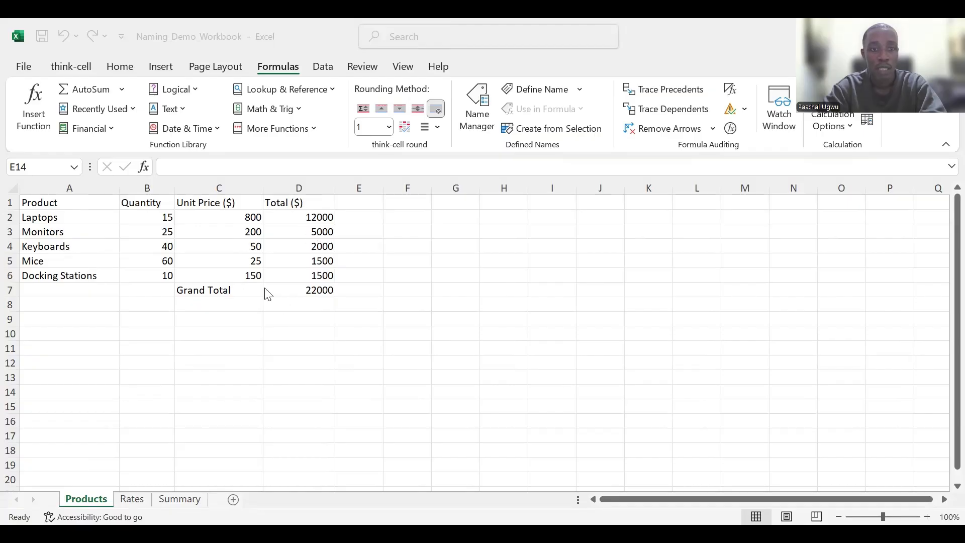
- Review the Products, Rates and Summary sheets and the reference and name-based formulas in the Summary totals
{"action": "left_click", "coordinate": [124, 501]}
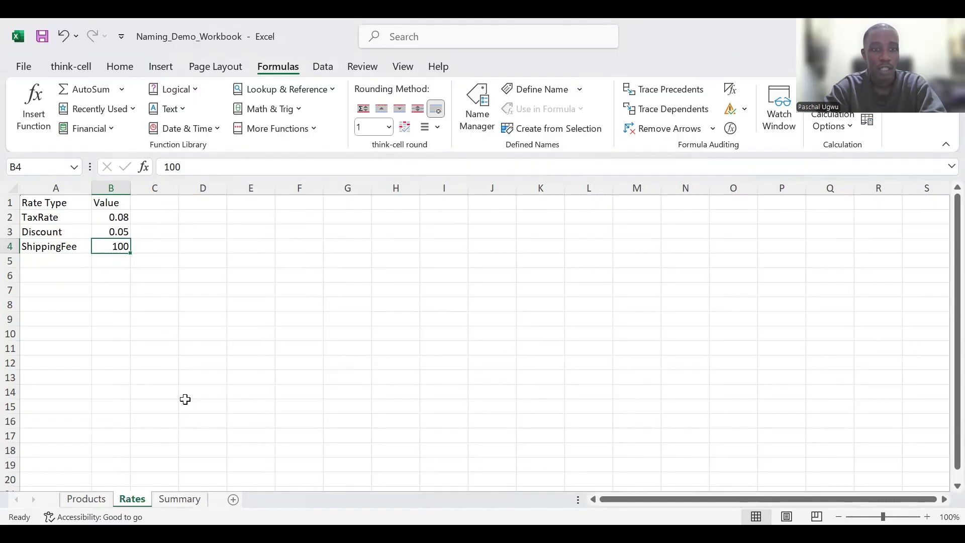
{"action": "left_click", "coordinate": [181, 499]}
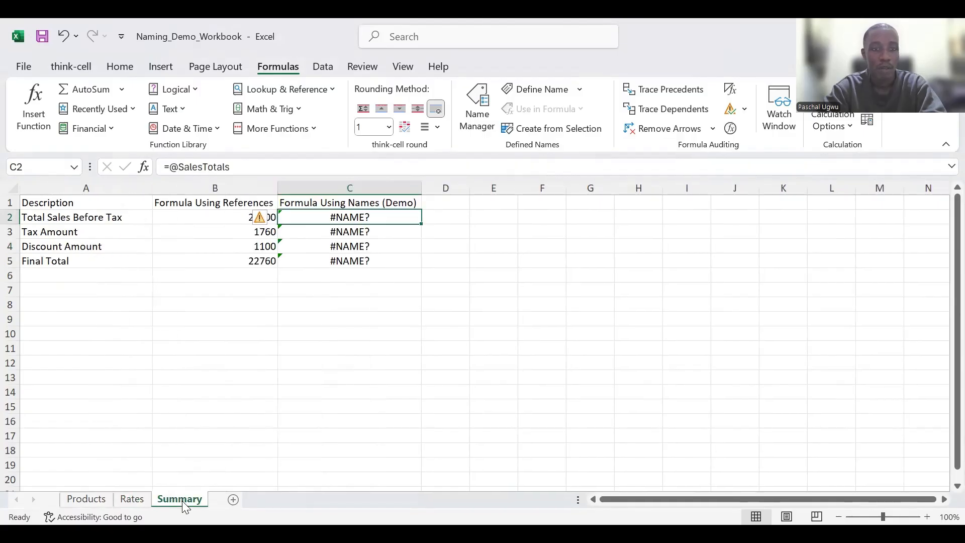
{"action": "left_click", "coordinate": [226, 220]}
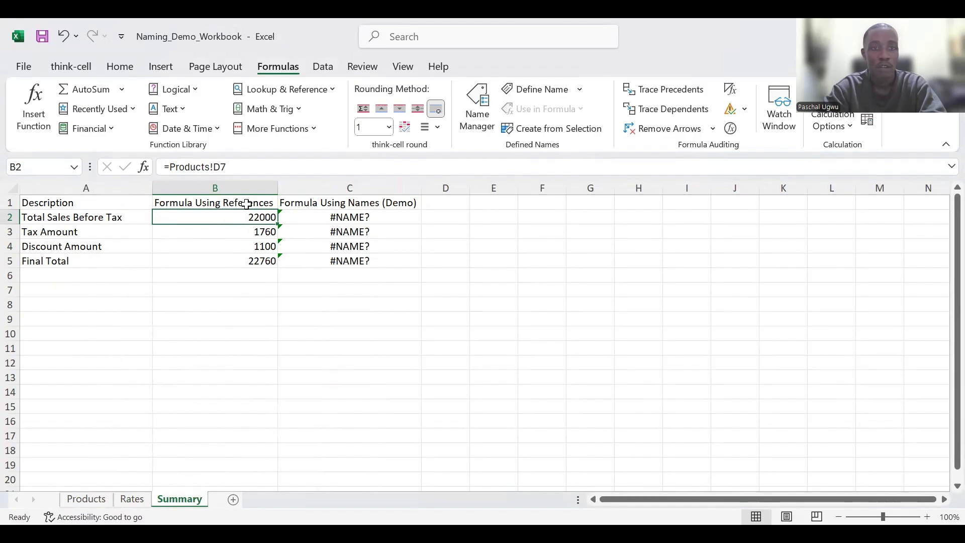
{"action": "left_click", "coordinate": [368, 215]}
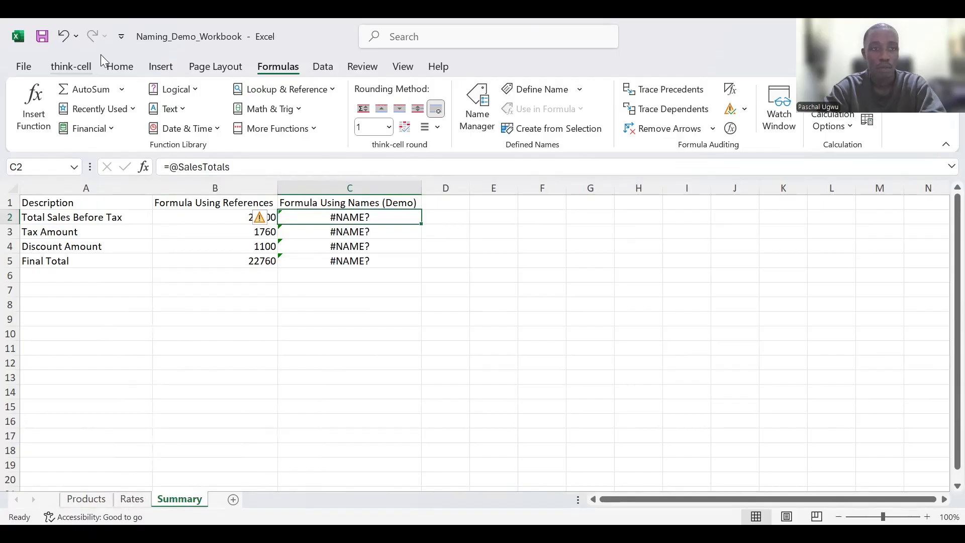
{"action": "left_click", "coordinate": [119, 67]}
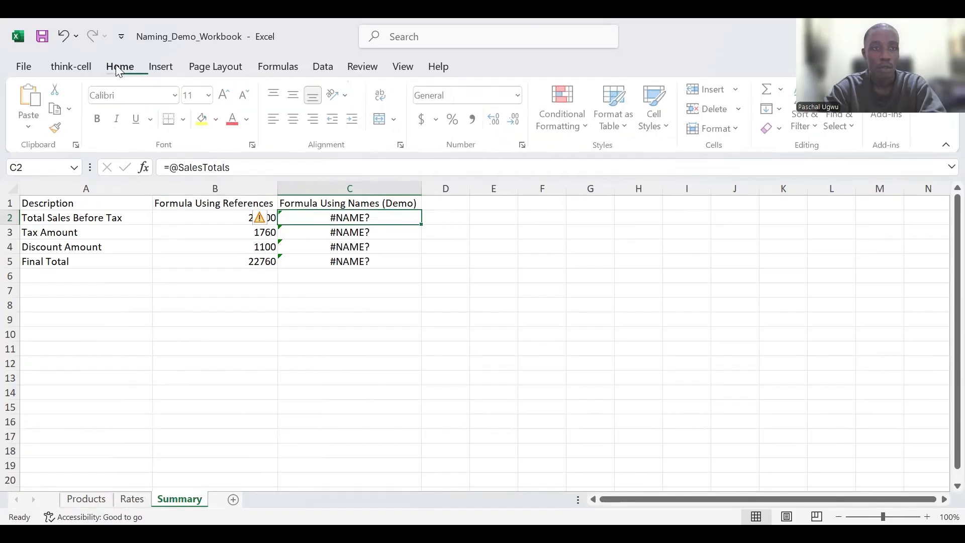
{"action": "left_click", "coordinate": [90, 500]}
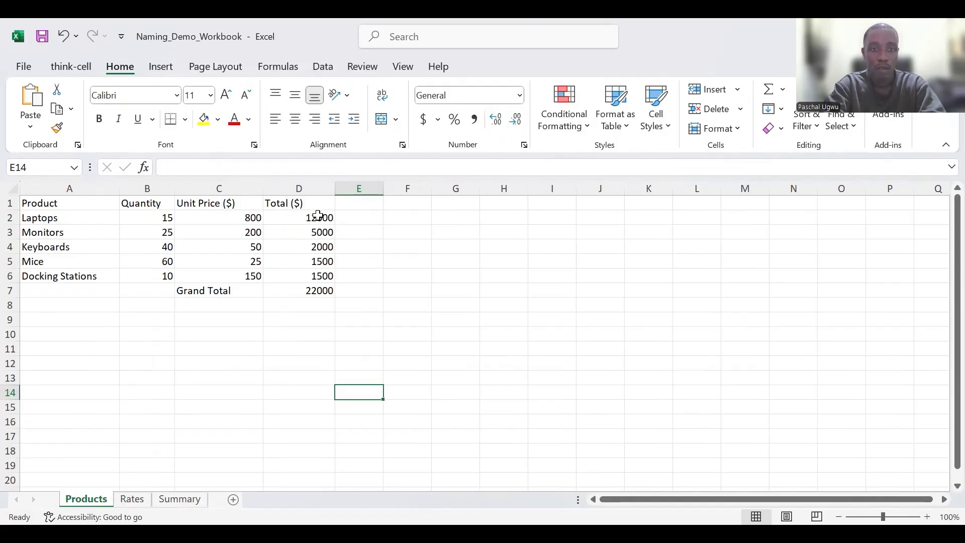
- Select the Total values D2:D6 on Products and define the name Range for them
{"action": "left_click", "coordinate": [318, 216]}
{"action": "left_click_drag", "start_coordinate": [318, 231], "coordinate": [323, 274]}
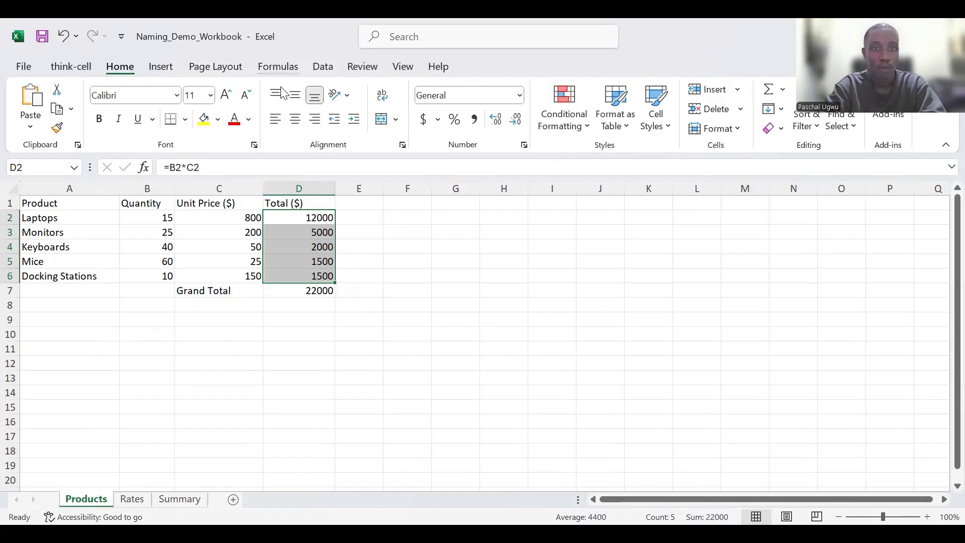
{"action": "left_click", "coordinate": [279, 67]}
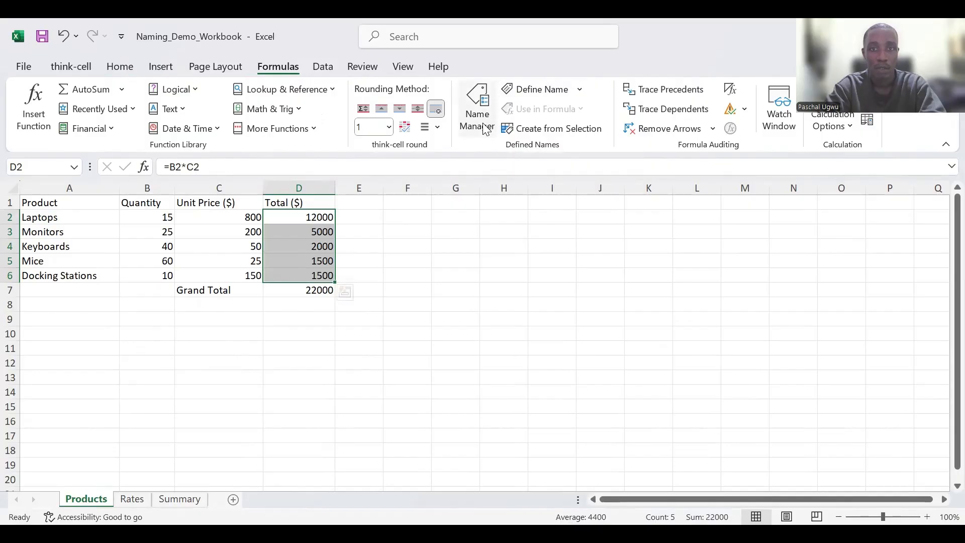
{"action": "left_click", "coordinate": [536, 90]}
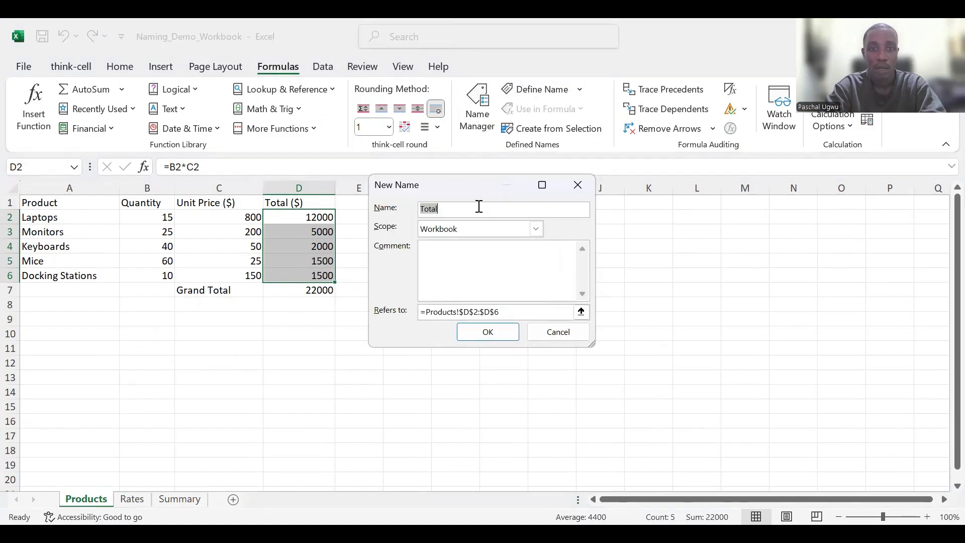
{"action": "type", "text": "Range"}
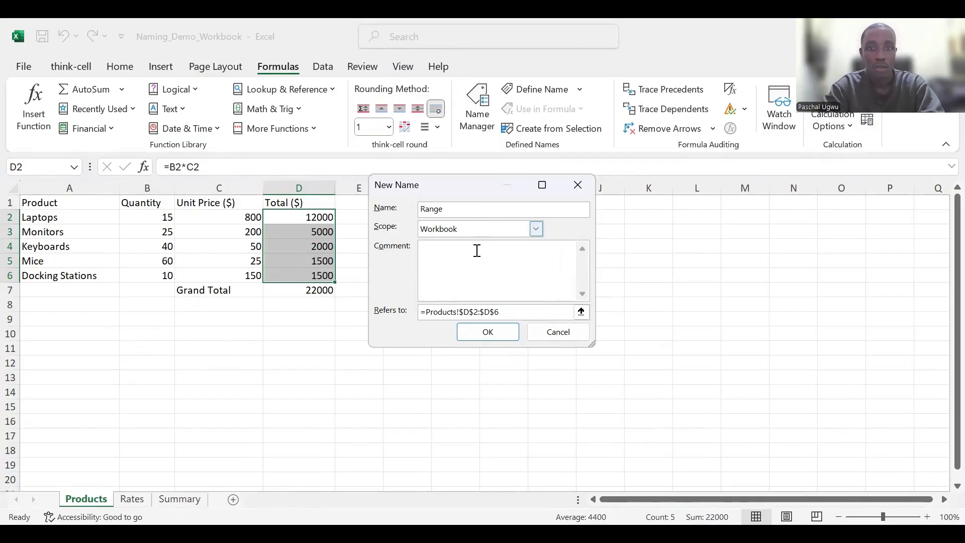
{"action": "left_click", "coordinate": [483, 333]}
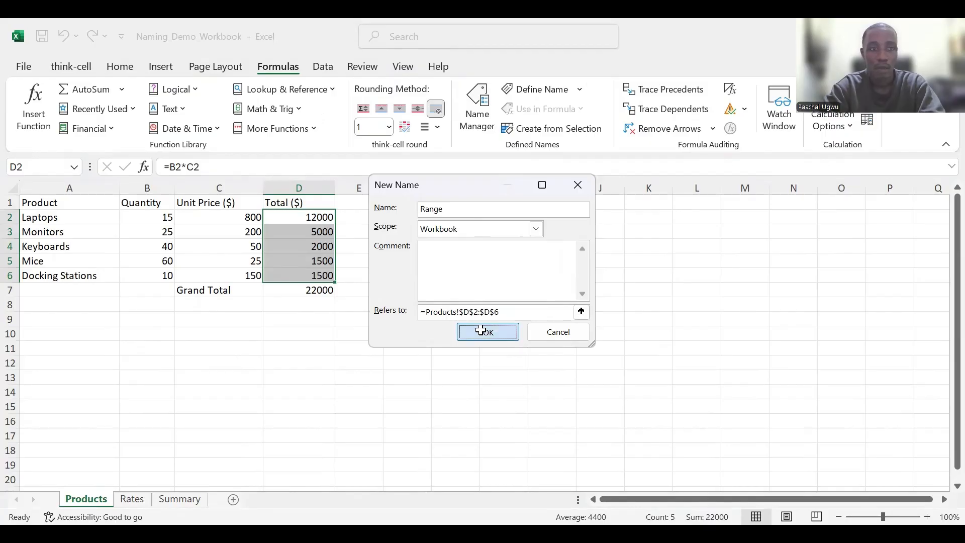
- Pick the Range name from the Name Box list to jump to its cells
{"action": "left_click", "coordinate": [76, 171]}
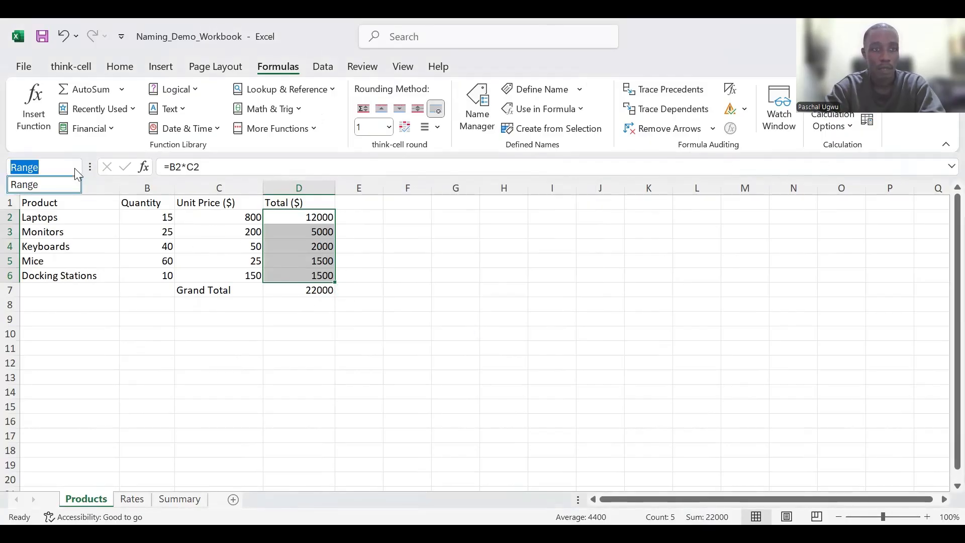
{"action": "left_click", "coordinate": [408, 263]}
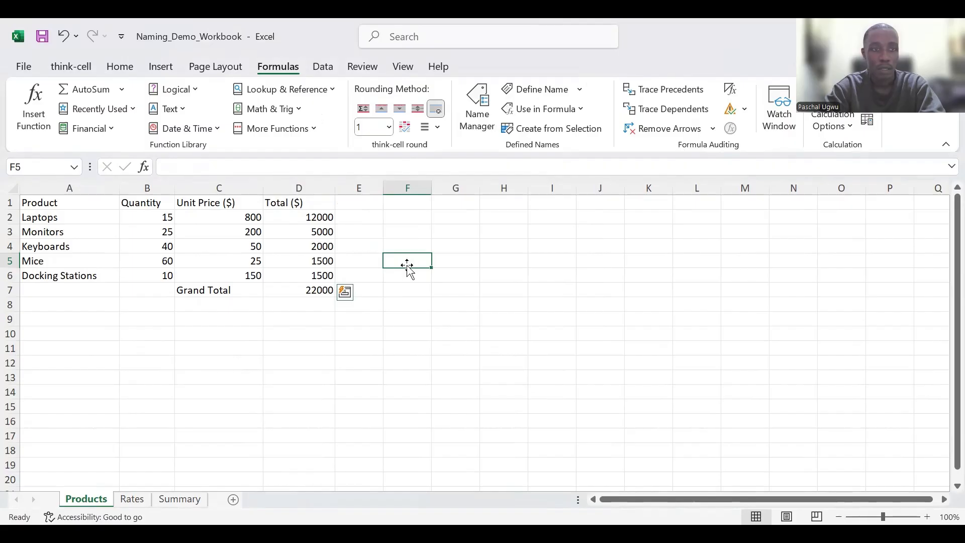
{"action": "left_click", "coordinate": [73, 167]}
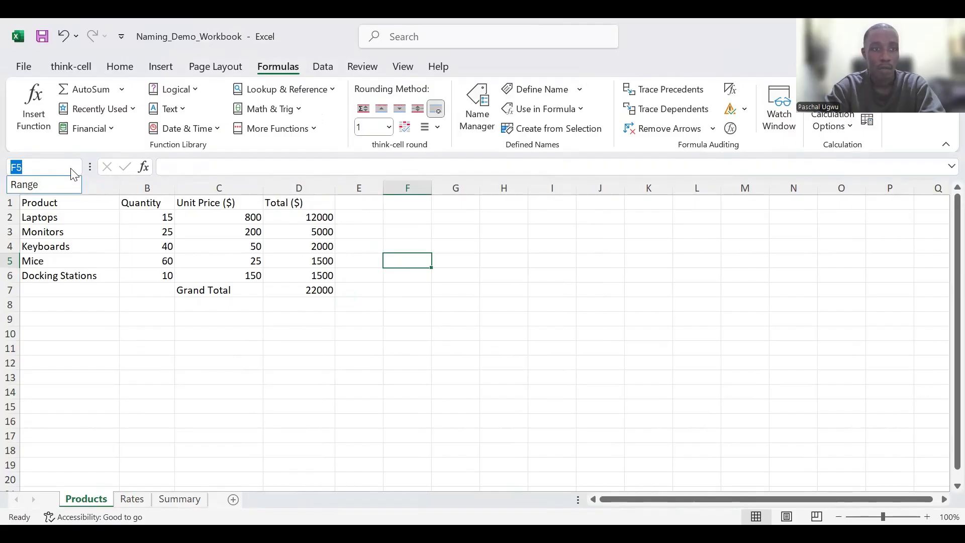
{"action": "left_click", "coordinate": [37, 187]}
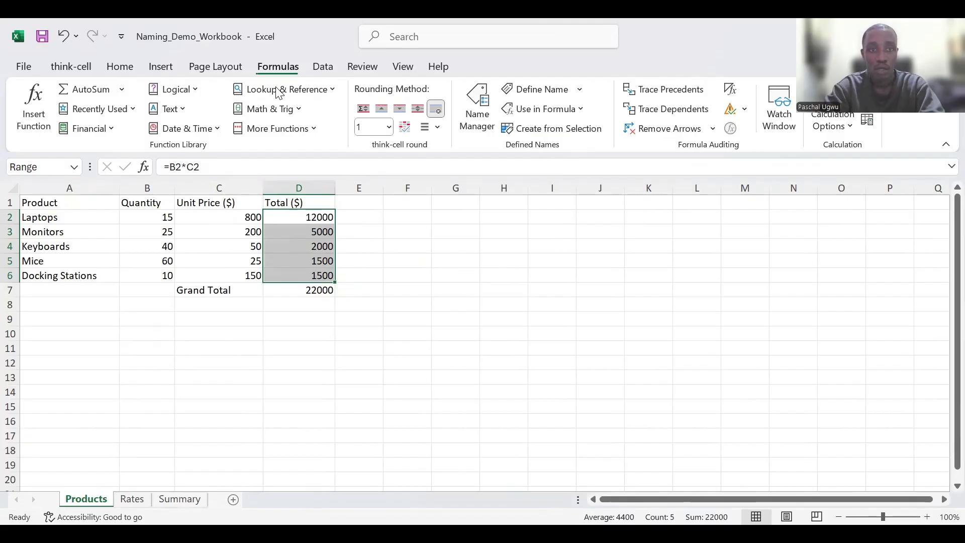
- Delete the Range name in Name Manager and close the manager
{"action": "left_click", "coordinate": [479, 123]}
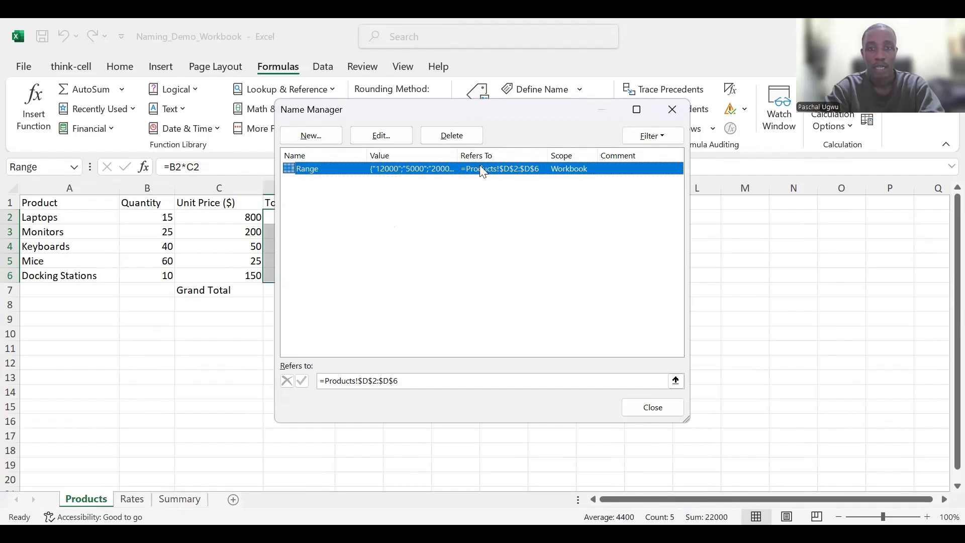
{"action": "left_click", "coordinate": [462, 137]}
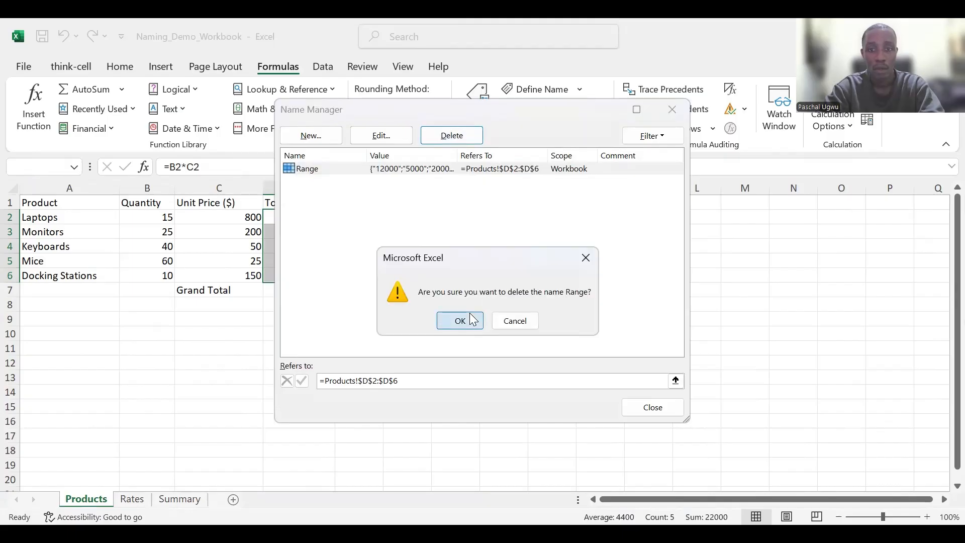
{"action": "left_click", "coordinate": [472, 320]}
{"action": "left_click", "coordinate": [649, 411]}
- Check the Name Box list for remaining defined names
{"action": "left_click", "coordinate": [372, 245]}
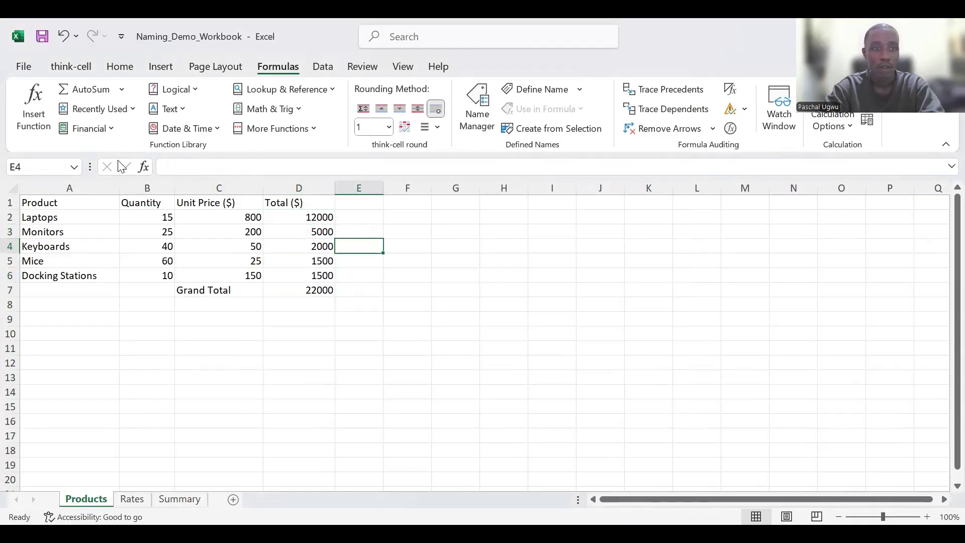
{"action": "left_click", "coordinate": [74, 168]}
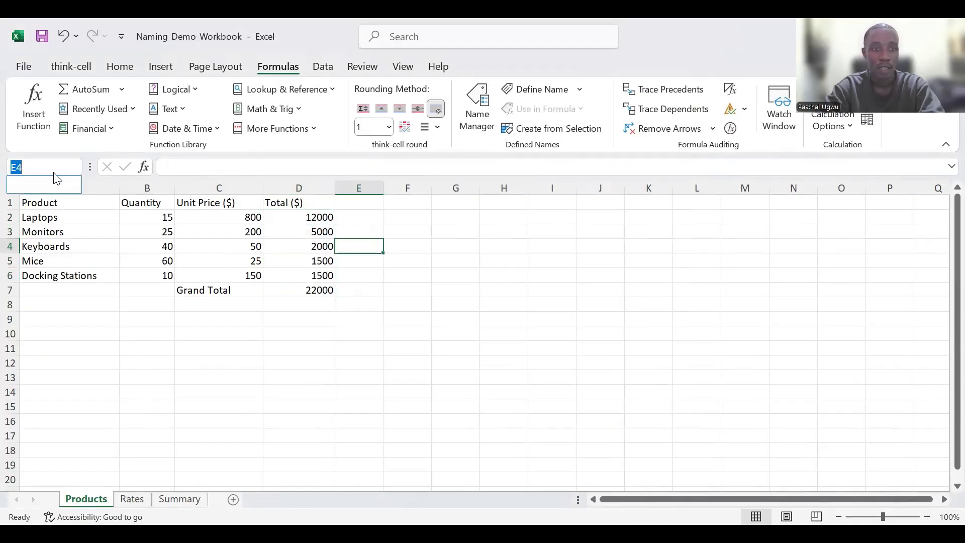
{"action": "left_click", "coordinate": [403, 318]}
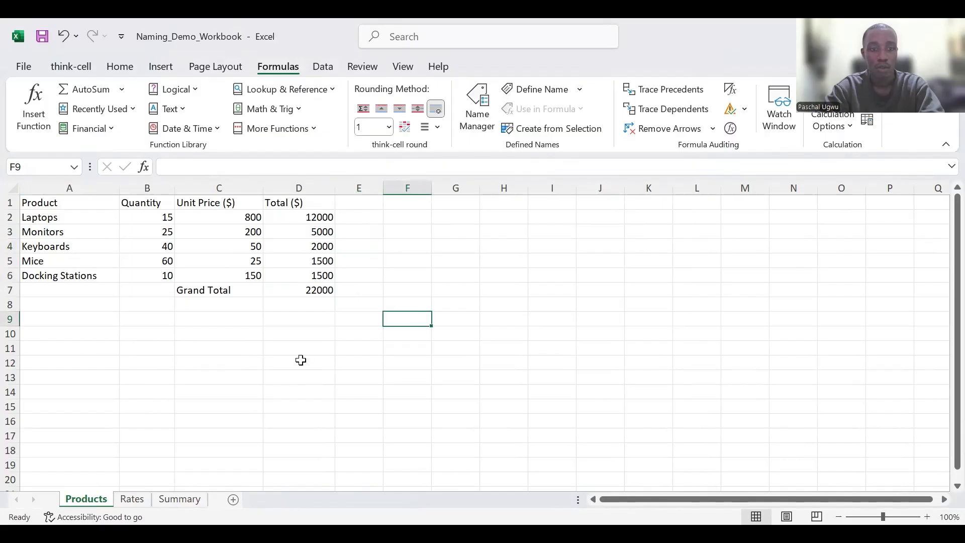
- Compare the Summary sheet formulas in B2 and C2 with their source cells across the Products and Rates sheets
{"action": "left_click", "coordinate": [172, 494]}
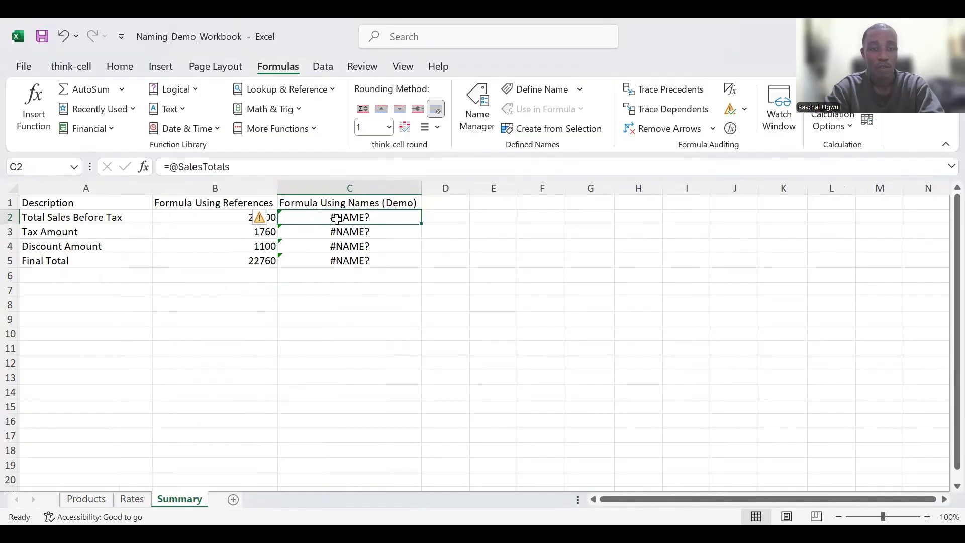
{"action": "left_click", "coordinate": [203, 217]}
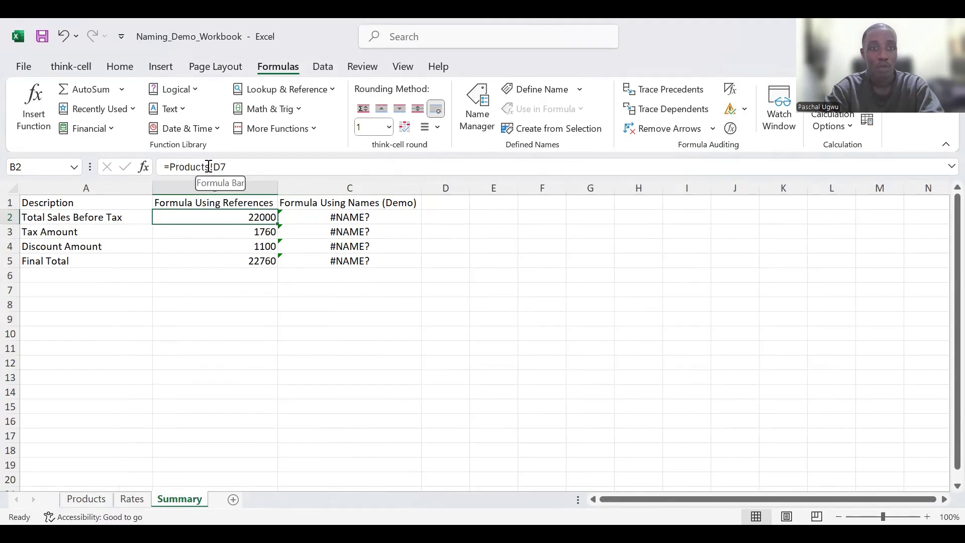
{"action": "left_click", "coordinate": [88, 499]}
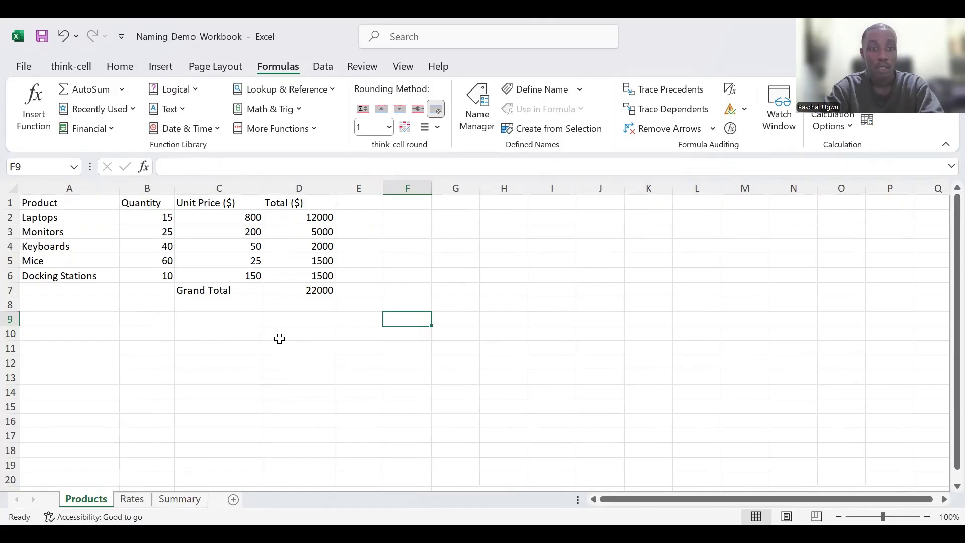
{"action": "left_click", "coordinate": [179, 500]}
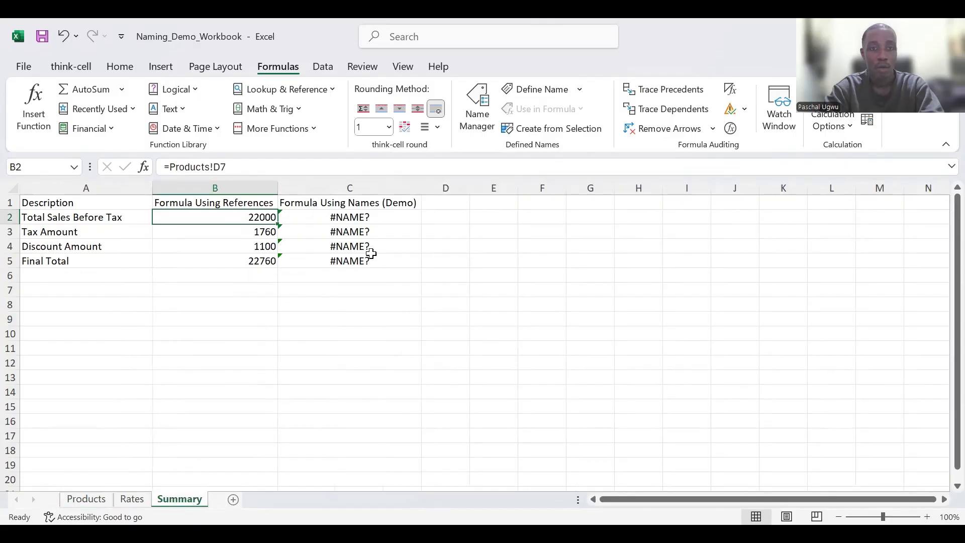
{"action": "left_click", "coordinate": [359, 216]}
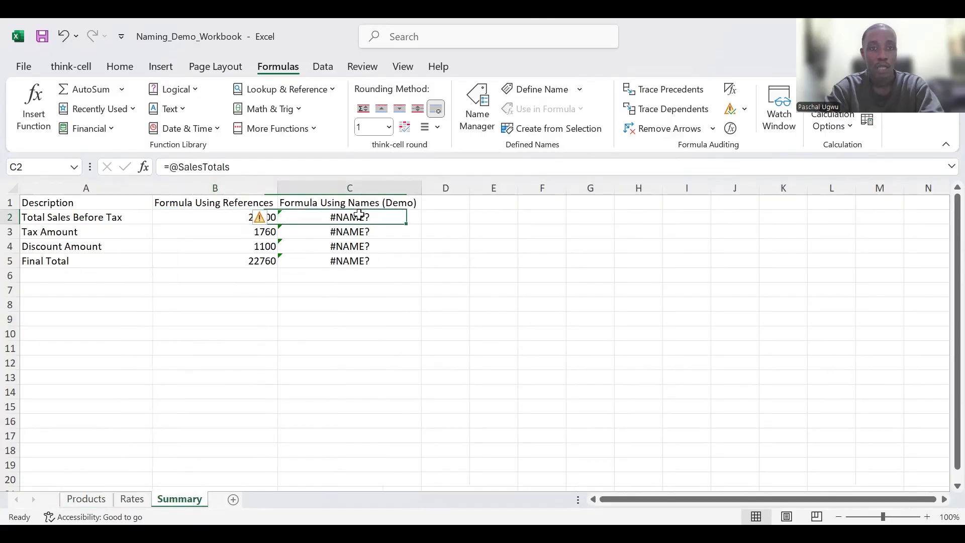
{"action": "left_click", "coordinate": [86, 499]}
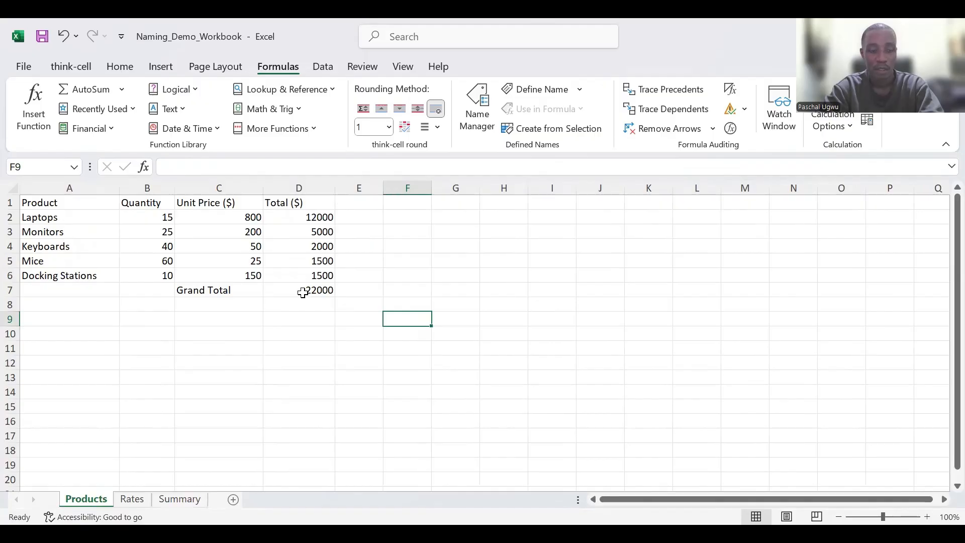
{"action": "left_click", "coordinate": [134, 500]}
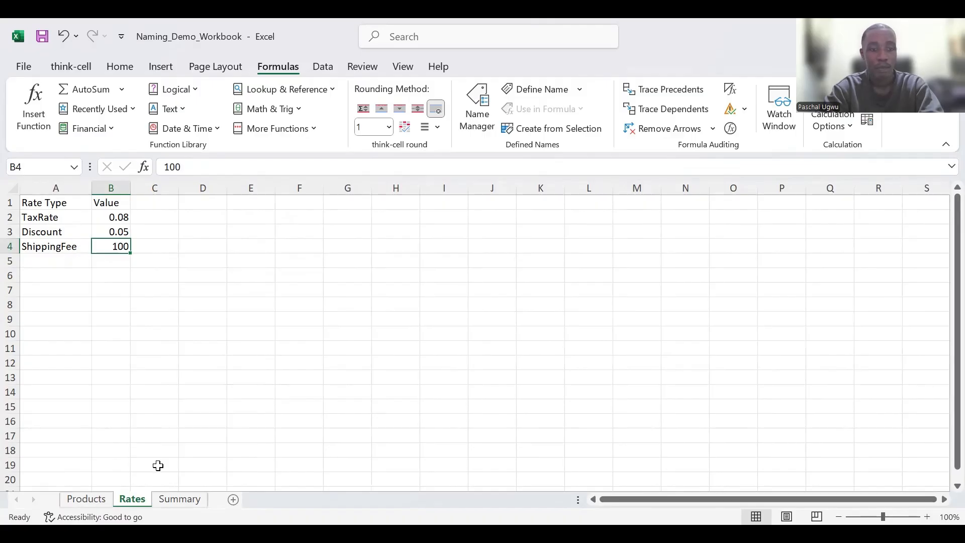
{"action": "left_click", "coordinate": [175, 501]}
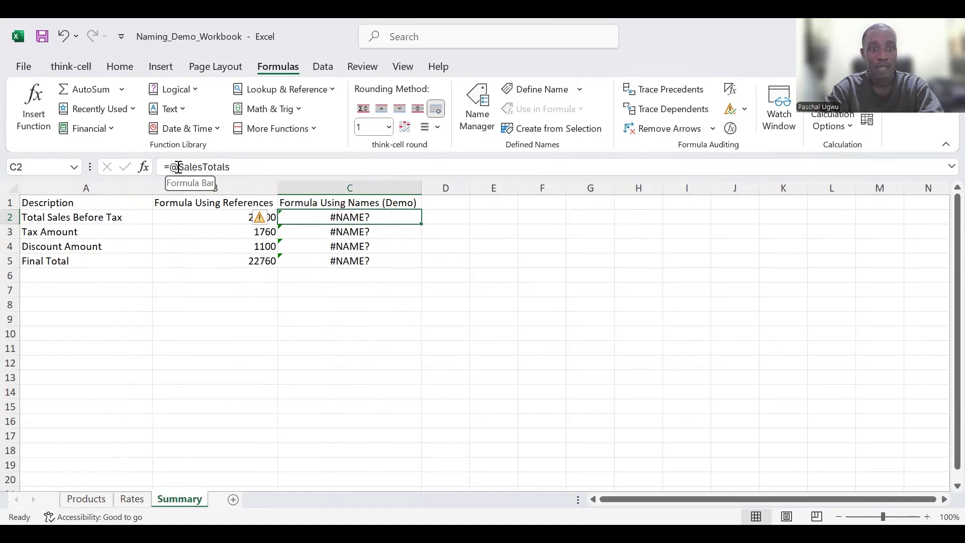
{"action": "left_click_drag", "start_coordinate": [179, 167], "coordinate": [232, 175]}
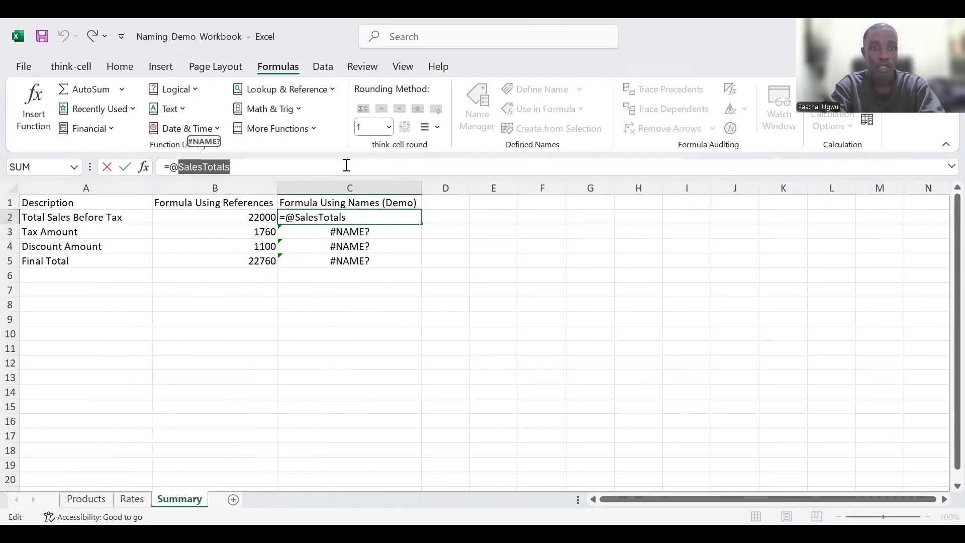
{"action": "key", "text": "Escape"}
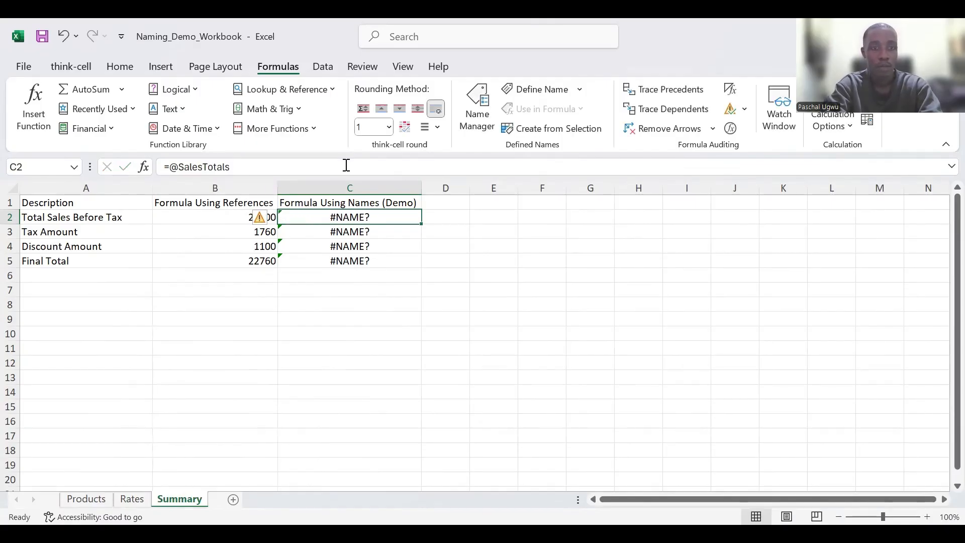
- Name the Grand Total cell D7 on Products SalesTotals and return to the Summary sheet
{"action": "left_click", "coordinate": [88, 499]}
{"action": "left_click", "coordinate": [293, 292]}
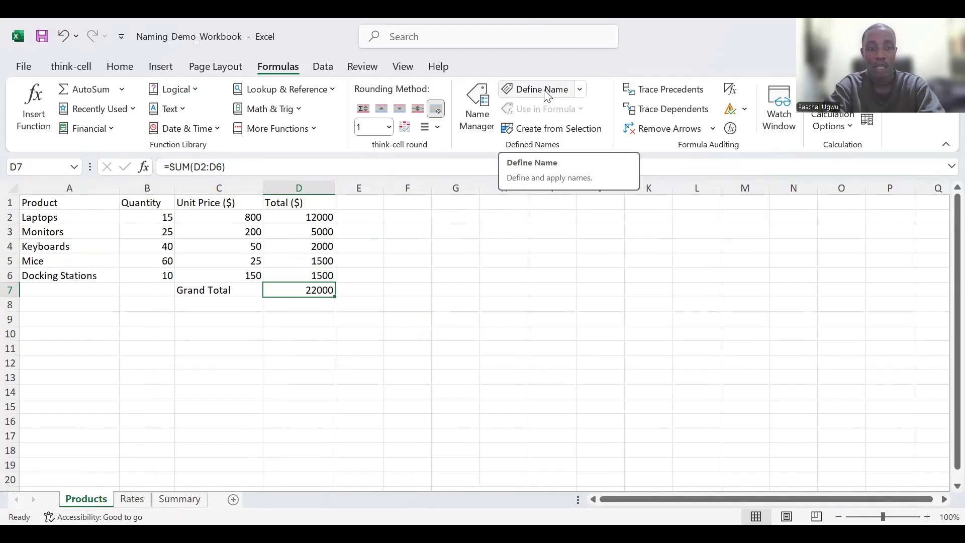
{"action": "left_click", "coordinate": [35, 164]}
{"action": "key", "text": "BackSpace"}
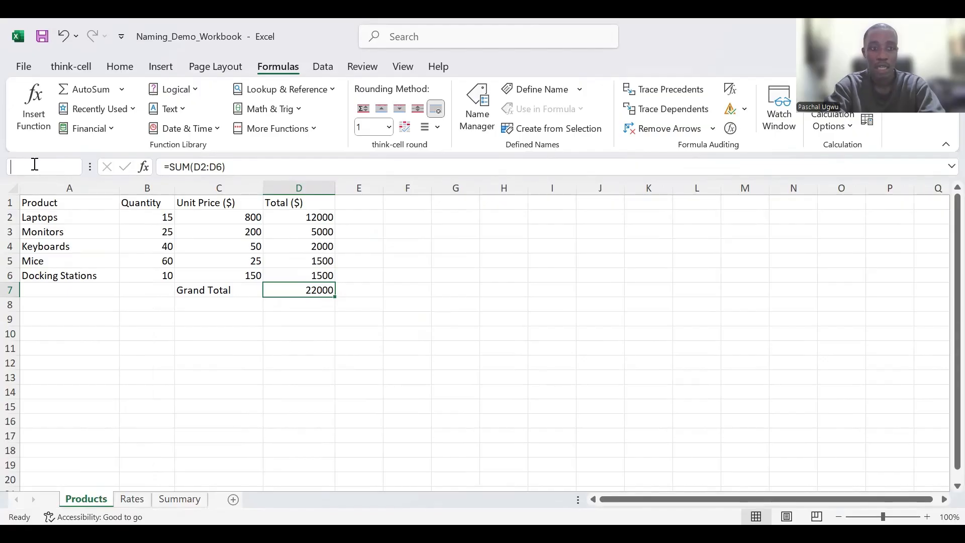
{"action": "type", "text": "SalesTotals"}
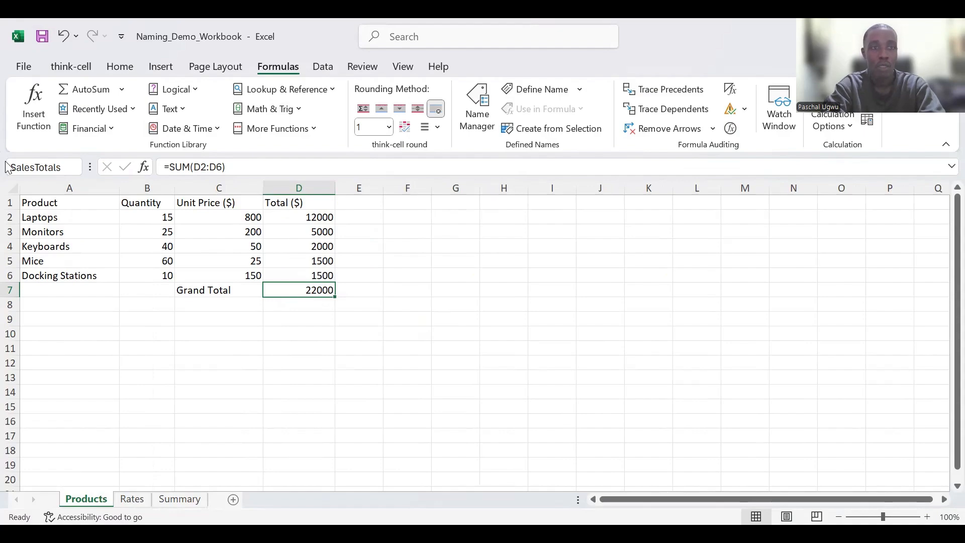
{"action": "key", "text": "Return"}
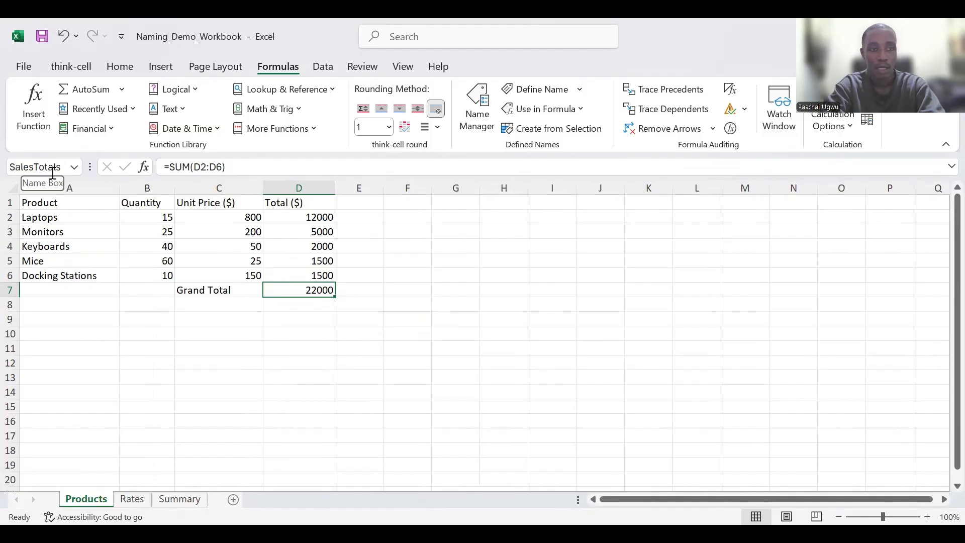
{"action": "left_click", "coordinate": [195, 498]}
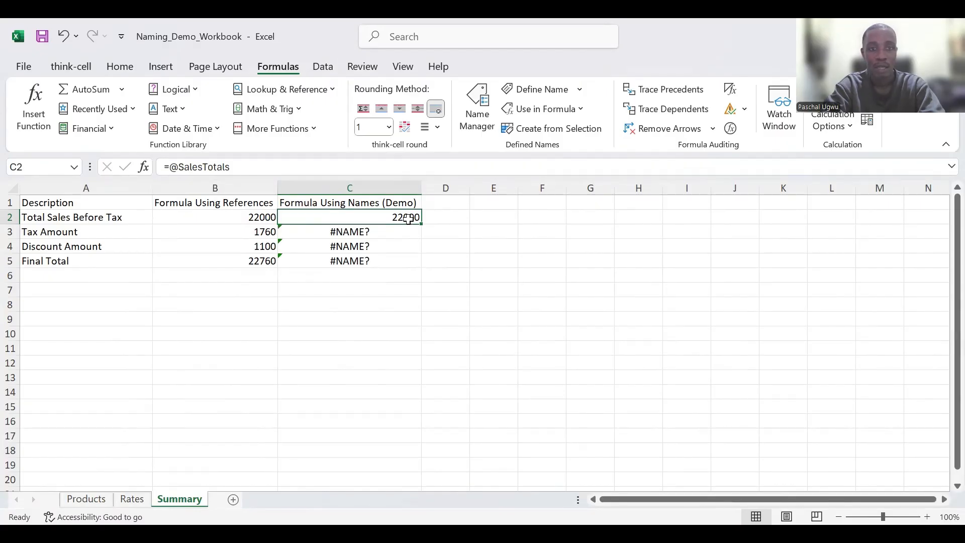
- Examine the Tax Amount formulas in B3 and C3 against the Products grand total and Rates sheet values
{"action": "left_click", "coordinate": [91, 497]}
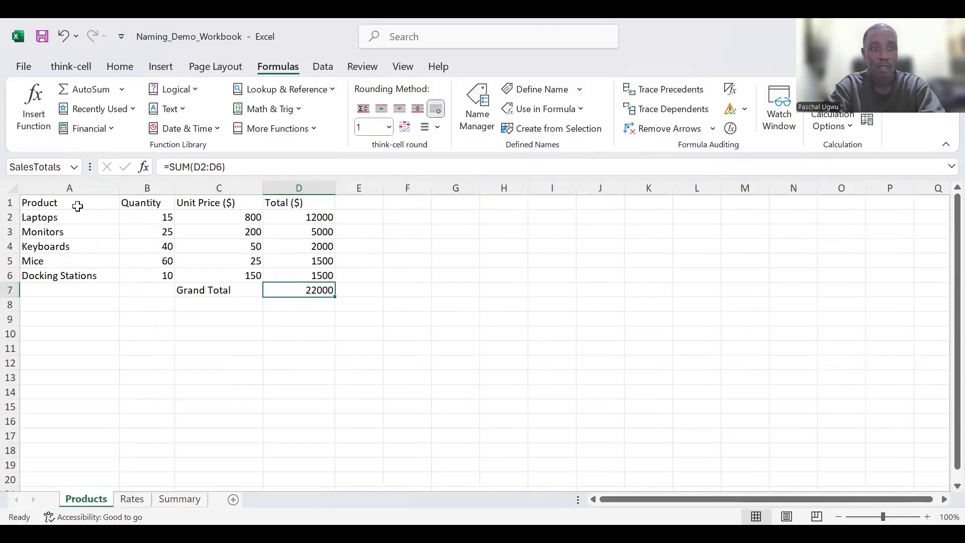
{"action": "left_click", "coordinate": [180, 499]}
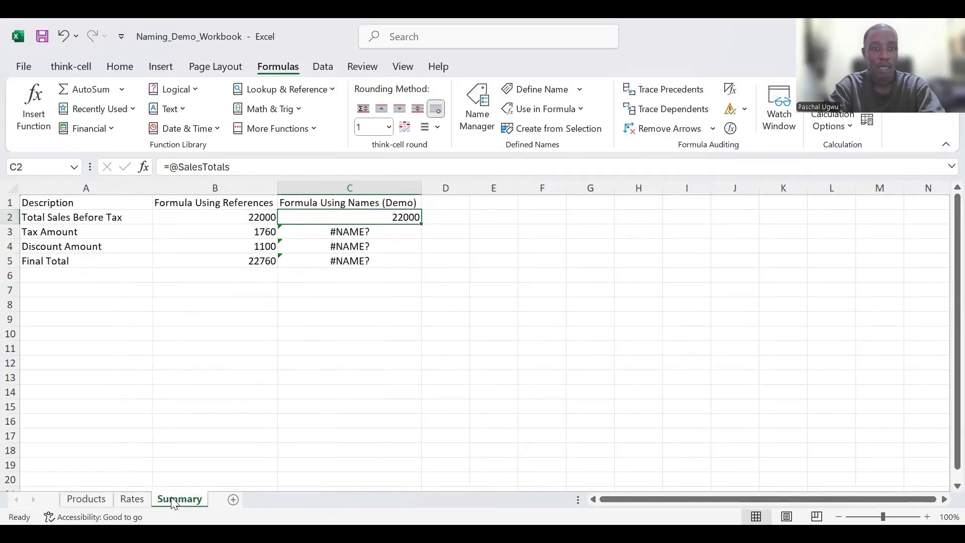
{"action": "left_click", "coordinate": [362, 232]}
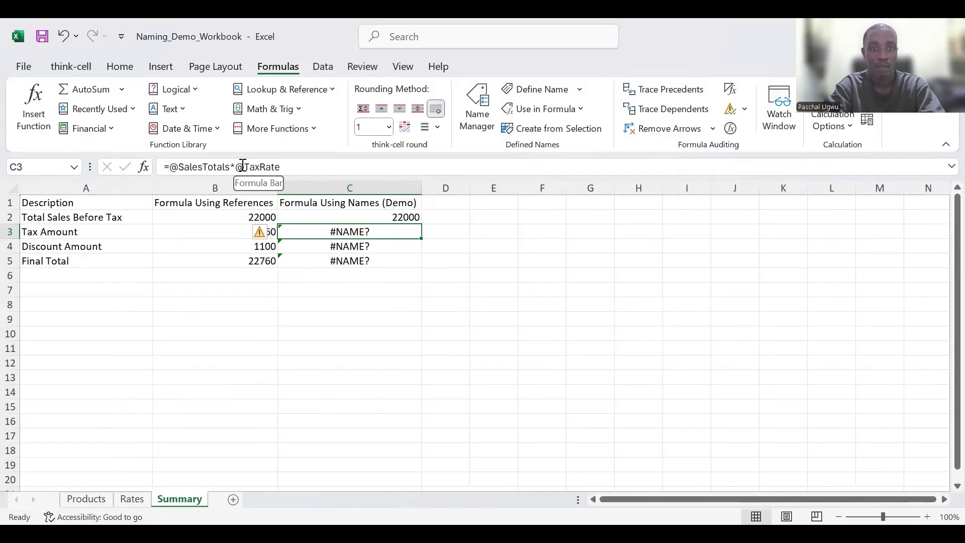
{"action": "left_click", "coordinate": [215, 230]}
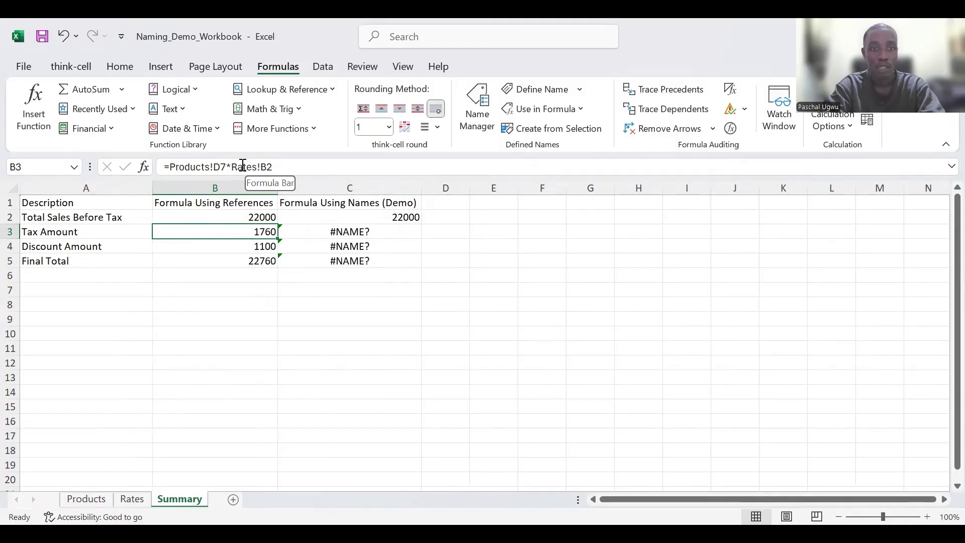
{"action": "left_click", "coordinate": [127, 500]}
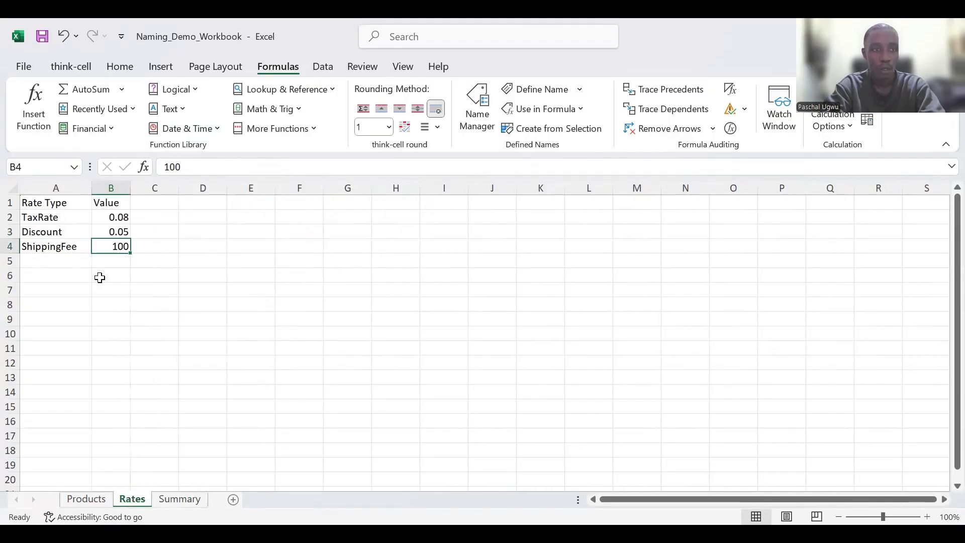
{"action": "left_click", "coordinate": [180, 499]}
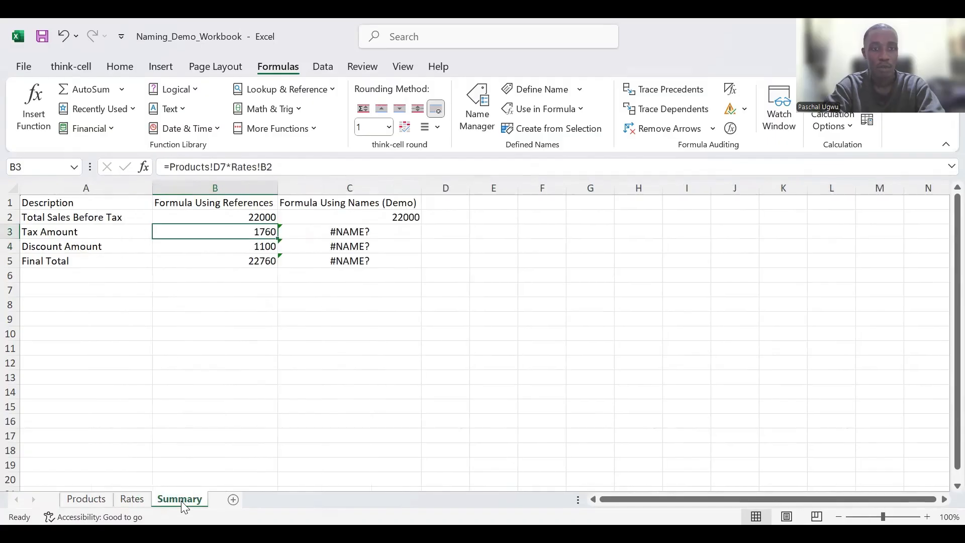
{"action": "left_click", "coordinate": [339, 229]}
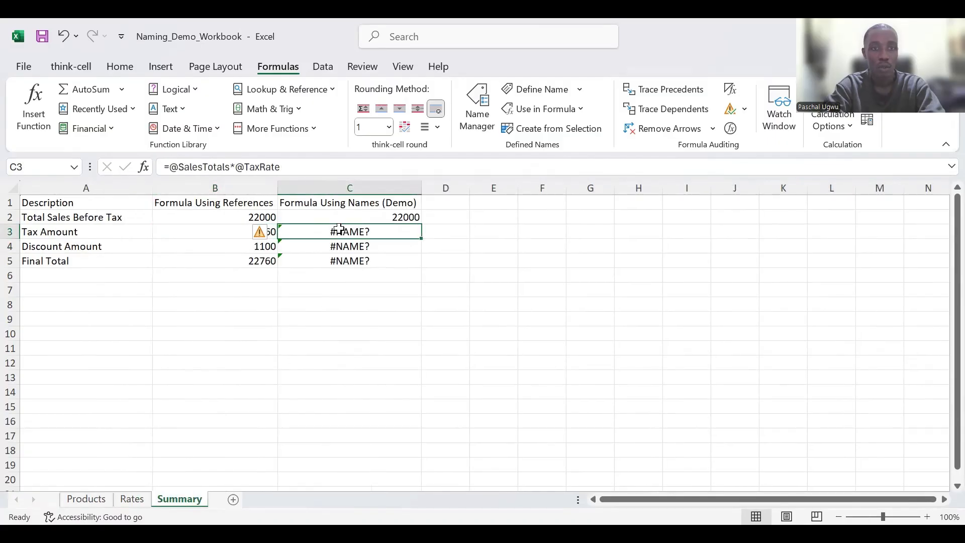
{"action": "double_click", "coordinate": [244, 167]}
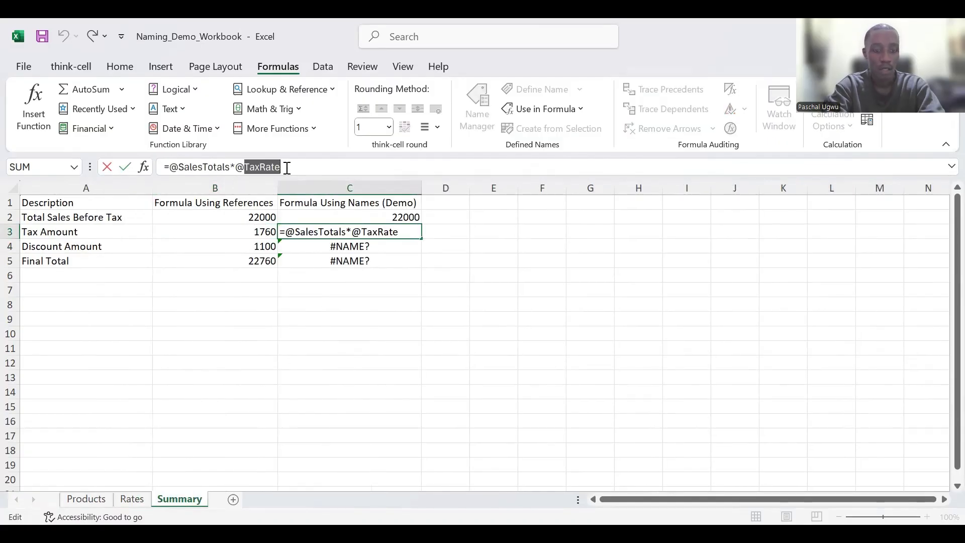
{"action": "key", "text": "Escape"}
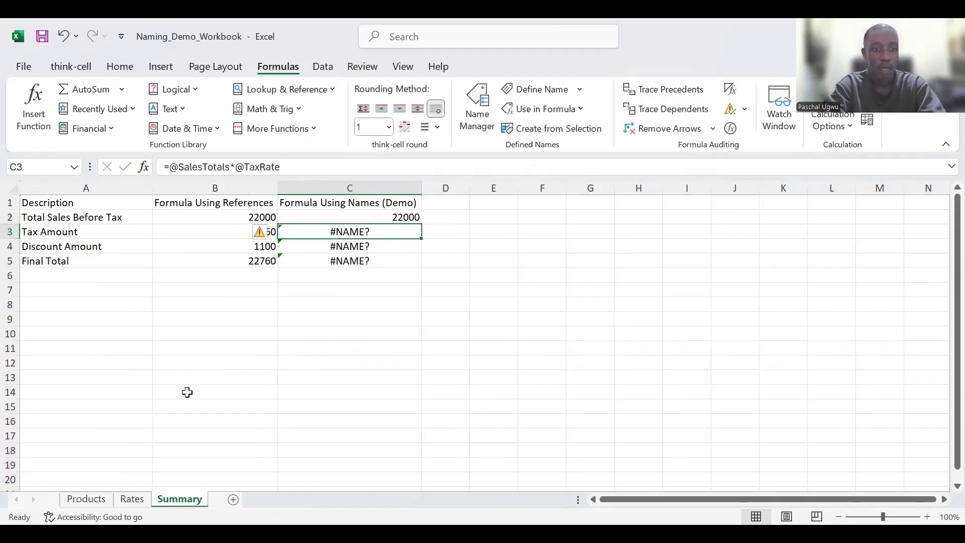
- Name the TaxRate value cell B2 on the Rates sheet TaxRate and return to the Summary sheet
{"action": "left_click", "coordinate": [132, 499]}
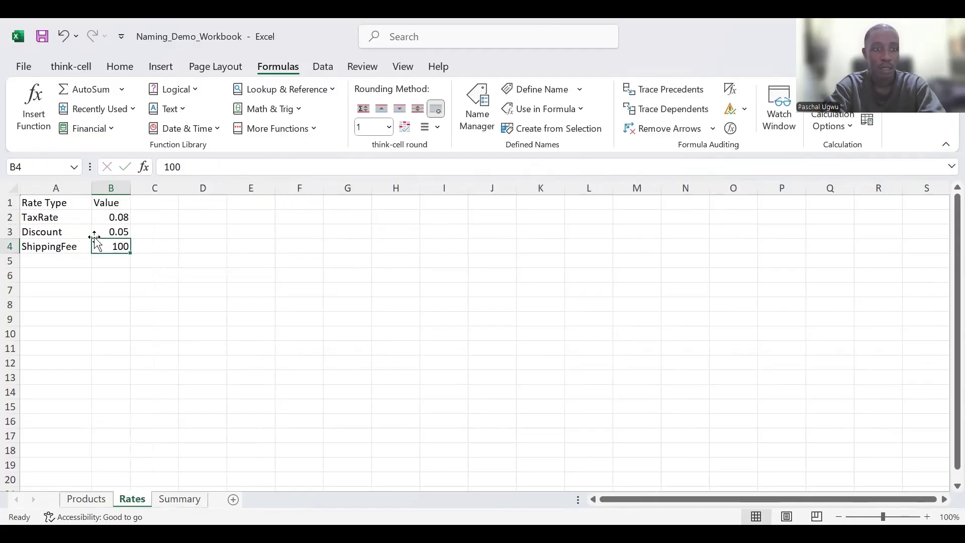
{"action": "left_click", "coordinate": [100, 216]}
{"action": "left_click", "coordinate": [38, 167]}
{"action": "type", "text": "TaxRate"}
{"action": "key", "text": "Return"}
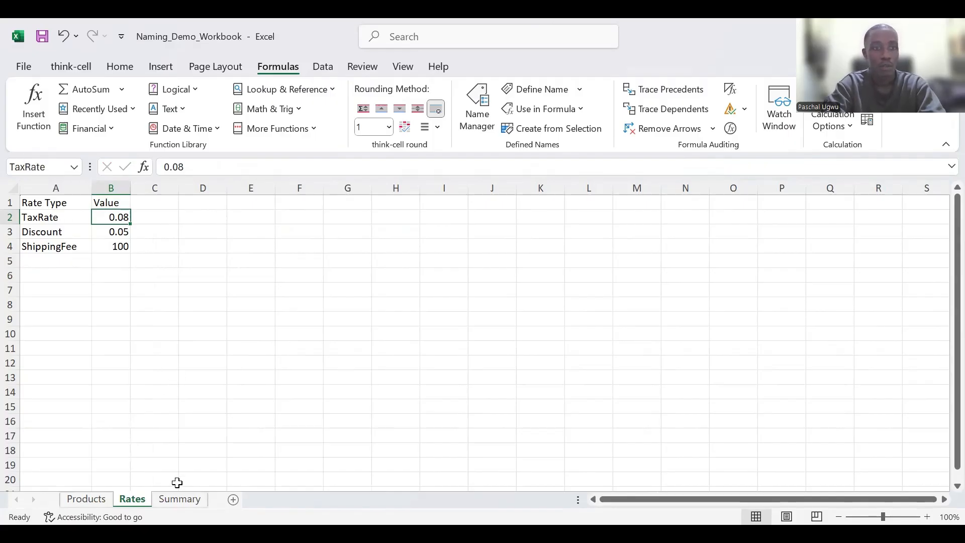
{"action": "left_click", "coordinate": [194, 499]}
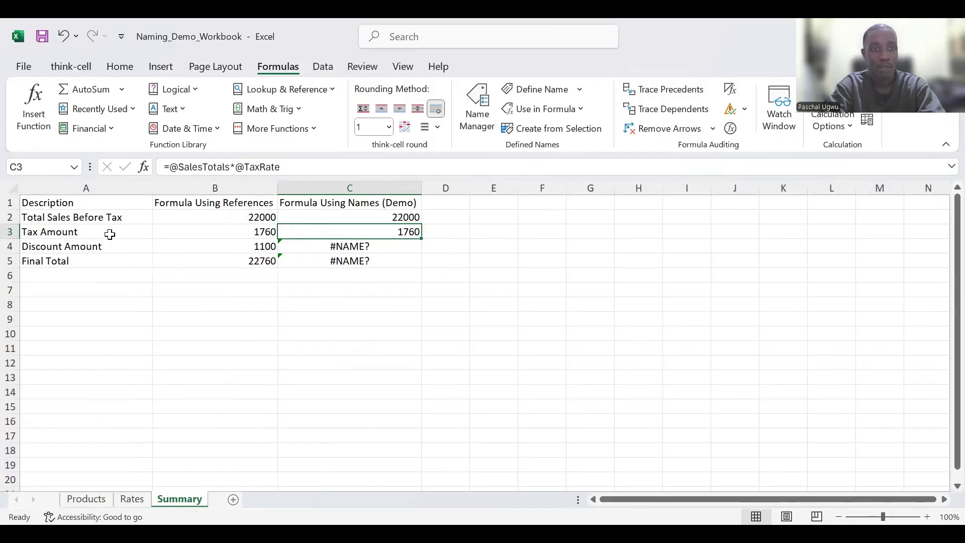
- Compare the Discount Amount formulas in B4 and C4, then name Rates cell B3 Discount and return to Summary
{"action": "left_click", "coordinate": [97, 246]}
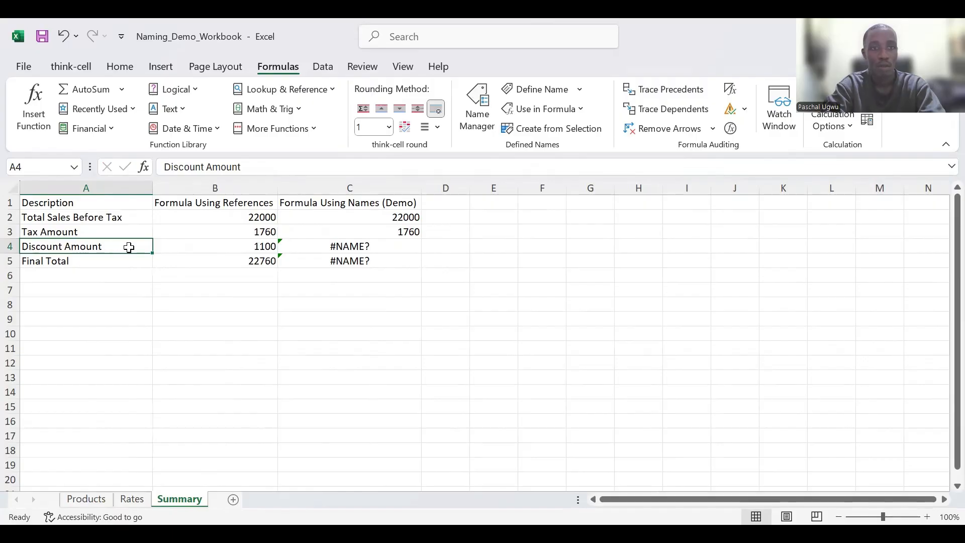
{"action": "left_click", "coordinate": [264, 247]}
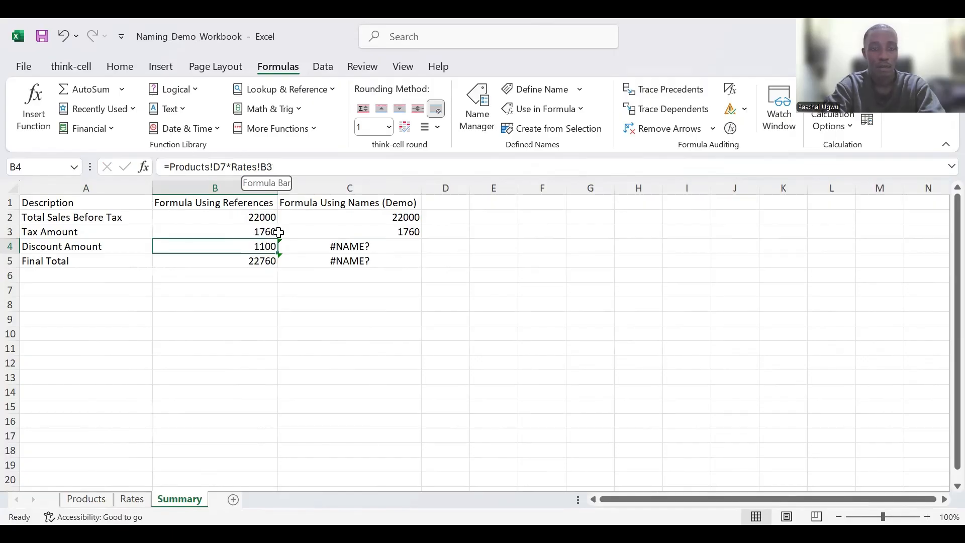
{"action": "left_click", "coordinate": [346, 252]}
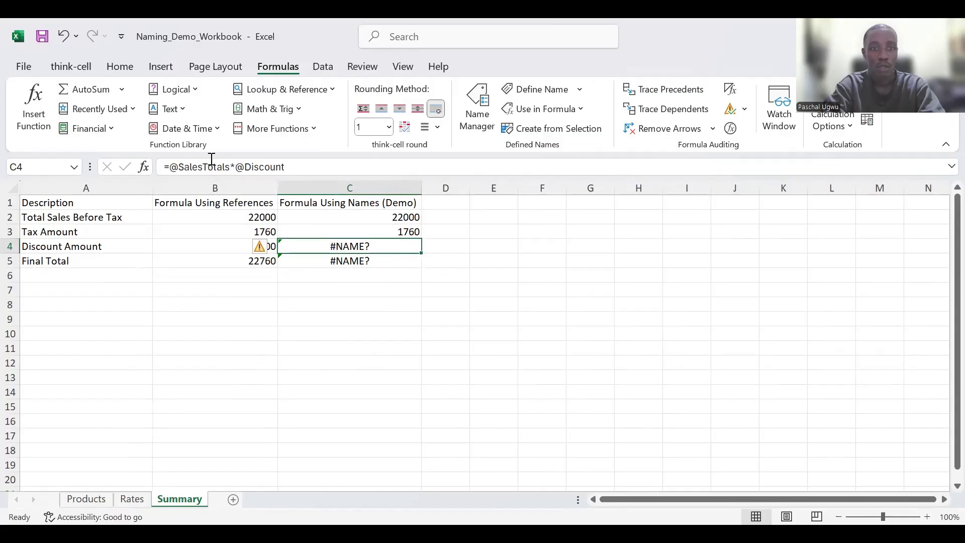
{"action": "double_click", "coordinate": [254, 168]}
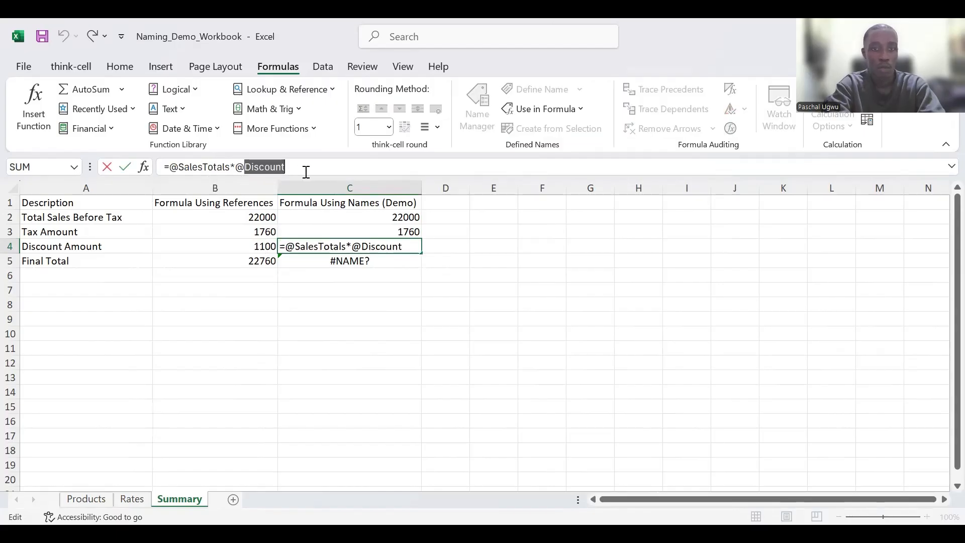
{"action": "key", "text": "Escape"}
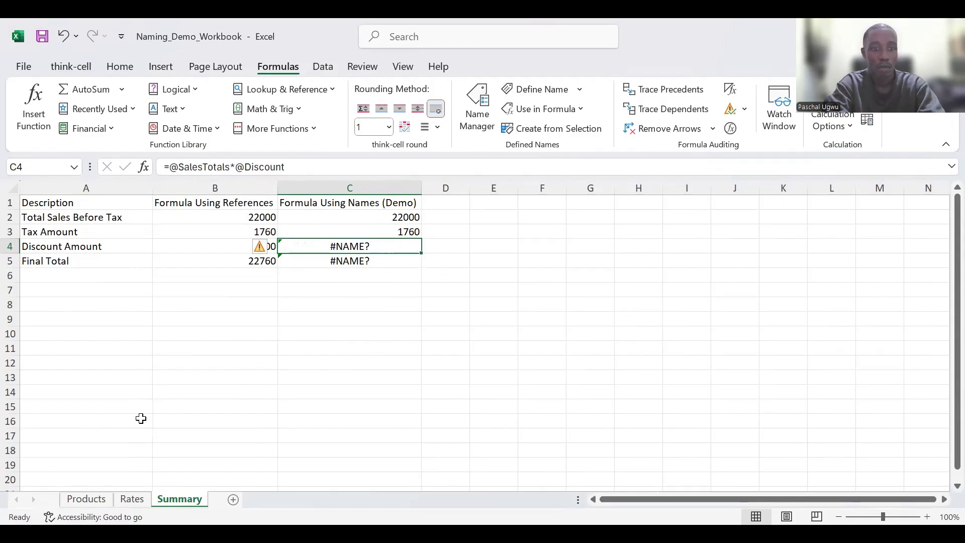
{"action": "left_click", "coordinate": [134, 500]}
{"action": "left_click", "coordinate": [105, 232]}
{"action": "left_click", "coordinate": [41, 172]}
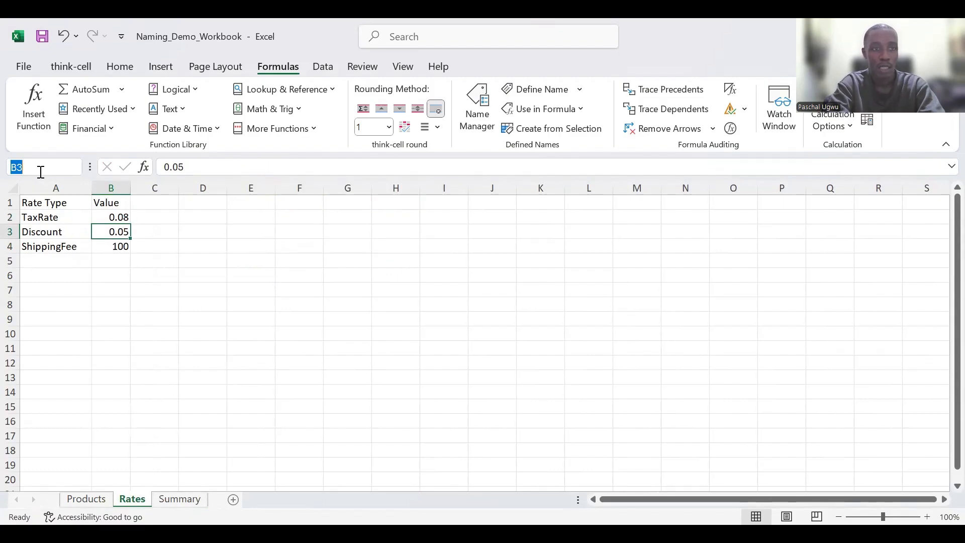
{"action": "type", "text": "Discount"}
{"action": "key", "text": "Return"}
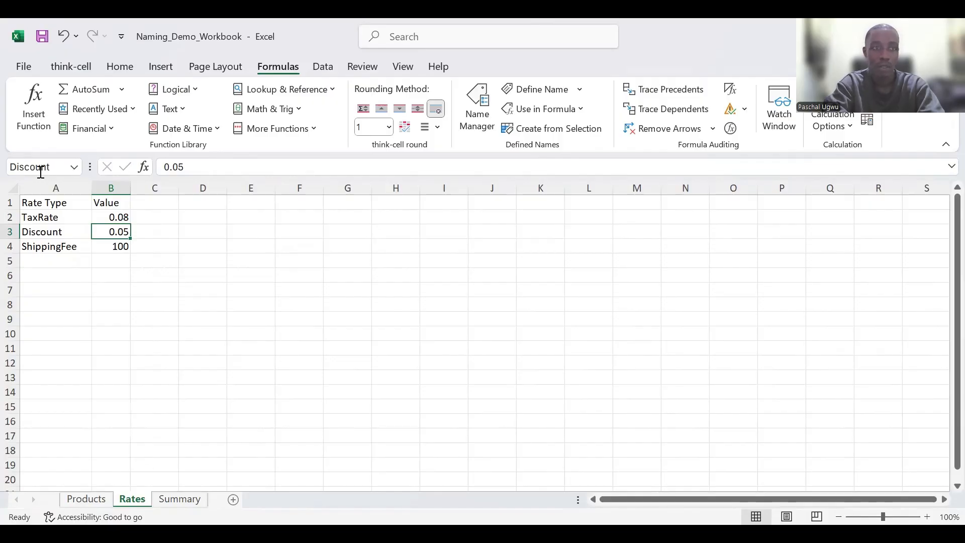
{"action": "left_click", "coordinate": [181, 500]}
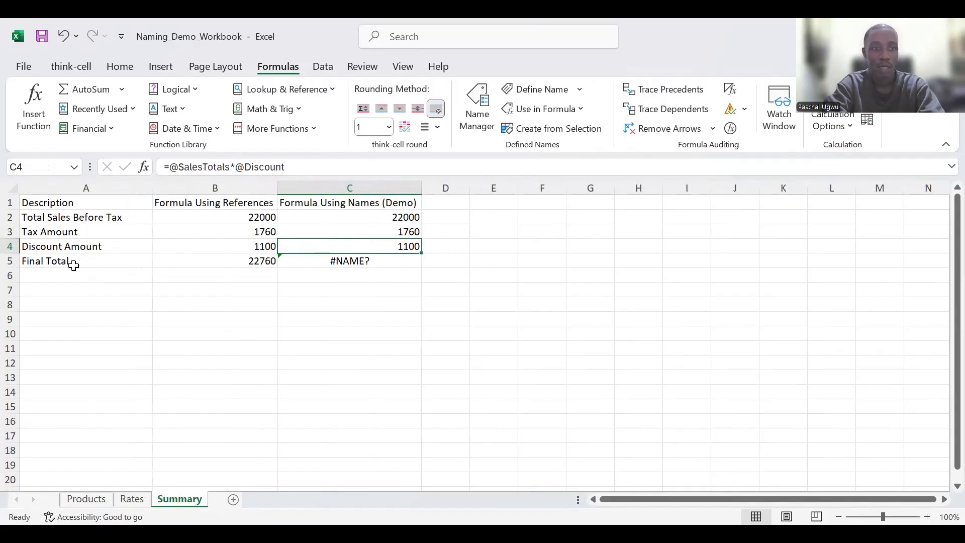
- Check the Final Total formulas in B5 and C5, then name Rates cell B4 ShippingFee and return to Summary
{"action": "left_click", "coordinate": [207, 261]}
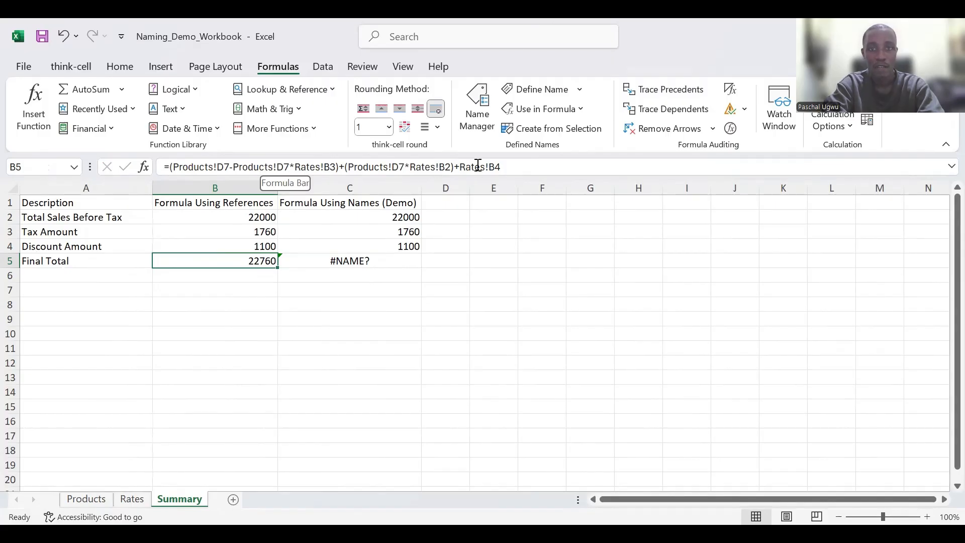
{"action": "left_click", "coordinate": [375, 260]}
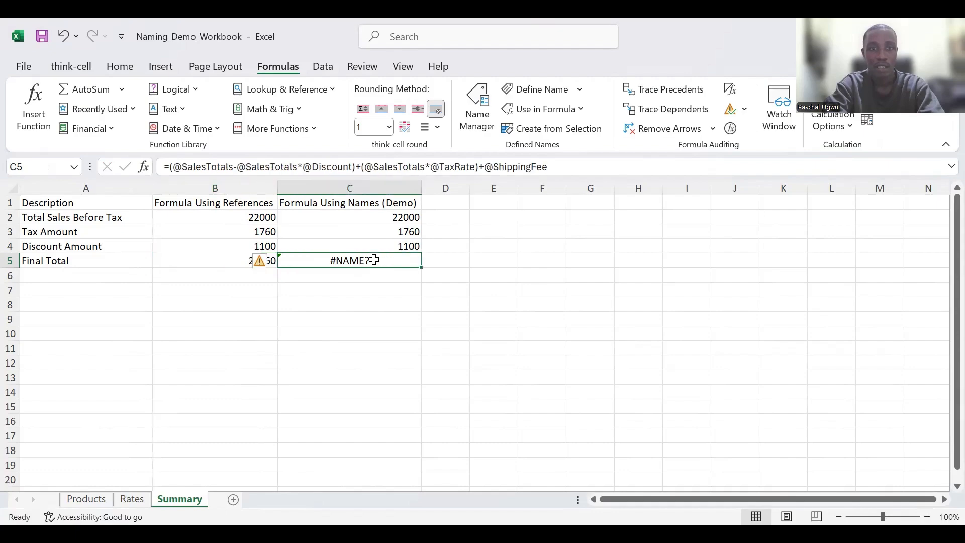
{"action": "left_click", "coordinate": [496, 166]}
{"action": "left_click_drag", "start_coordinate": [548, 166], "coordinate": [552, 166]}
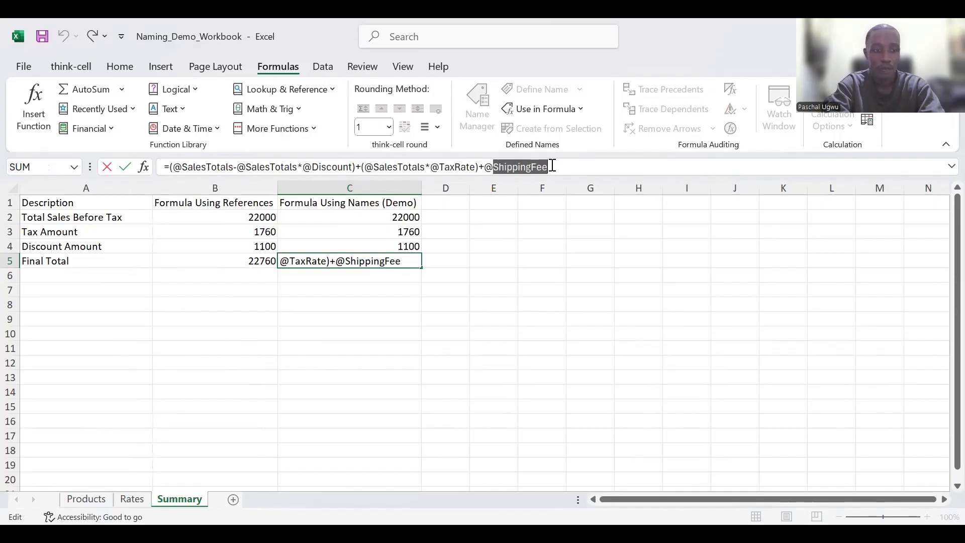
{"action": "key", "text": "Return"}
{"action": "left_click", "coordinate": [132, 499]}
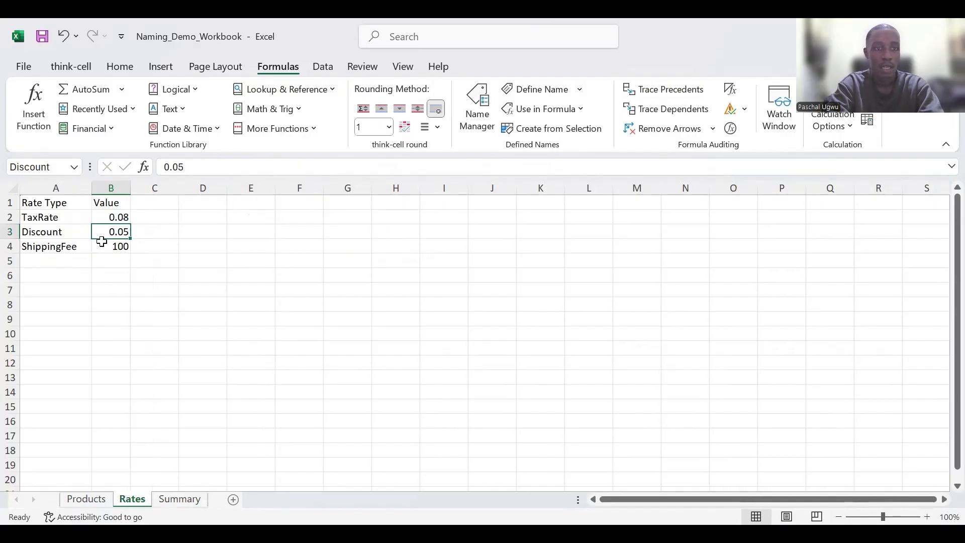
{"action": "left_click", "coordinate": [102, 243]}
{"action": "left_click", "coordinate": [46, 167]}
{"action": "type", "text": "ShippingFee"}
{"action": "key", "text": "Return"}
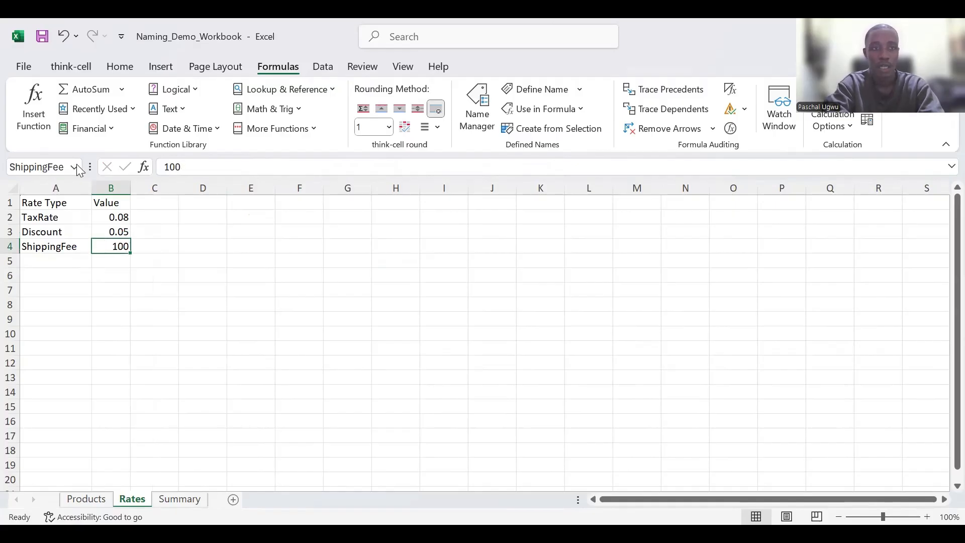
{"action": "left_click", "coordinate": [179, 499]}
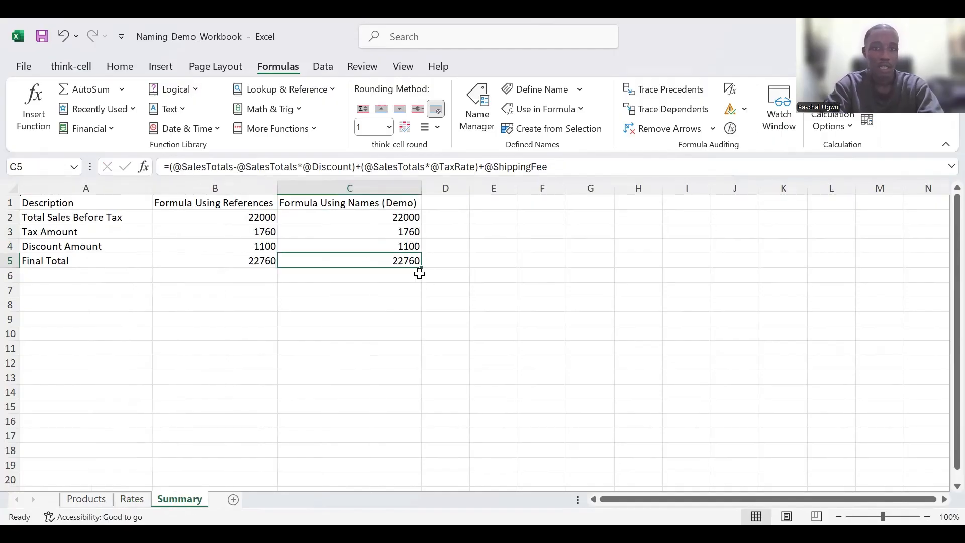
- Review the list of defined names in the Name Box from the Products sheet
{"action": "left_click", "coordinate": [134, 500]}
{"action": "left_click", "coordinate": [91, 501]}
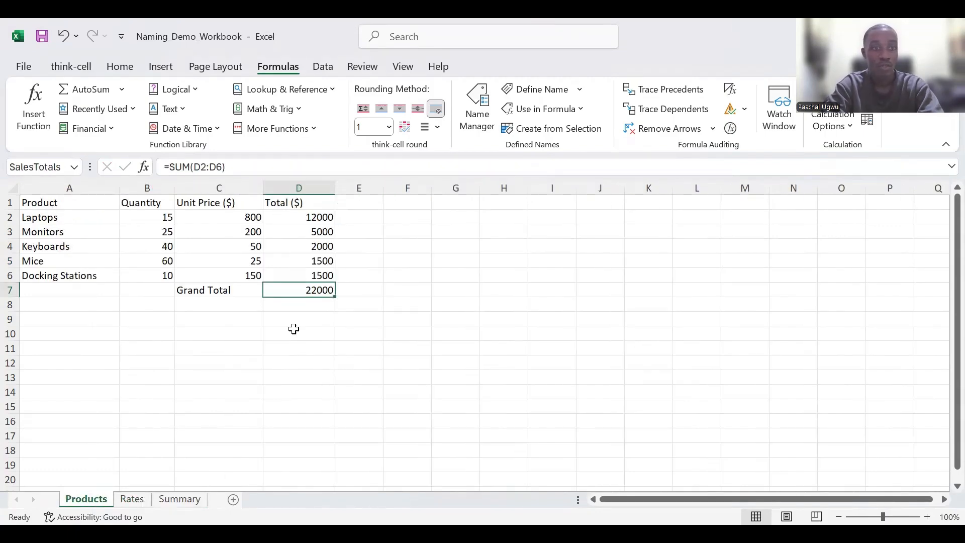
{"action": "left_click", "coordinate": [70, 169]}
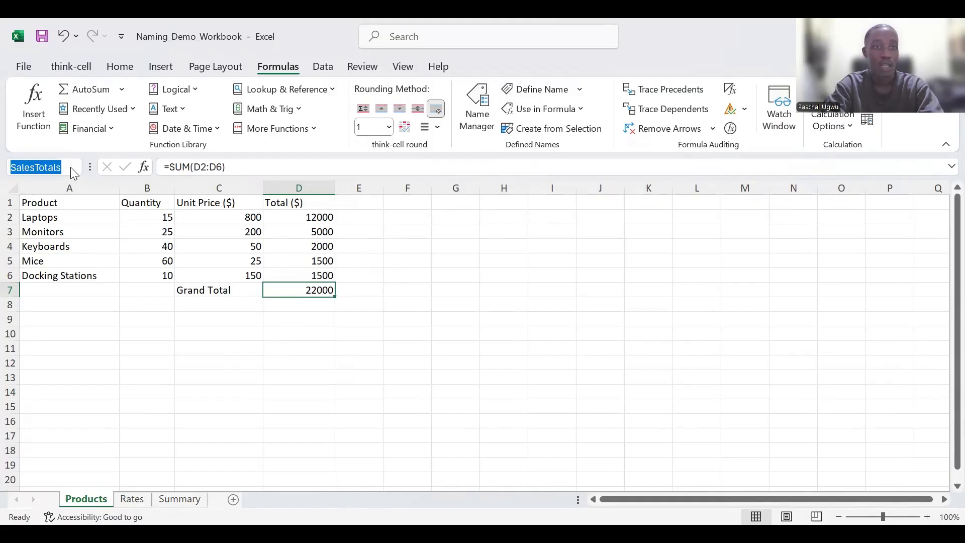
{"action": "left_click", "coordinate": [73, 167]}
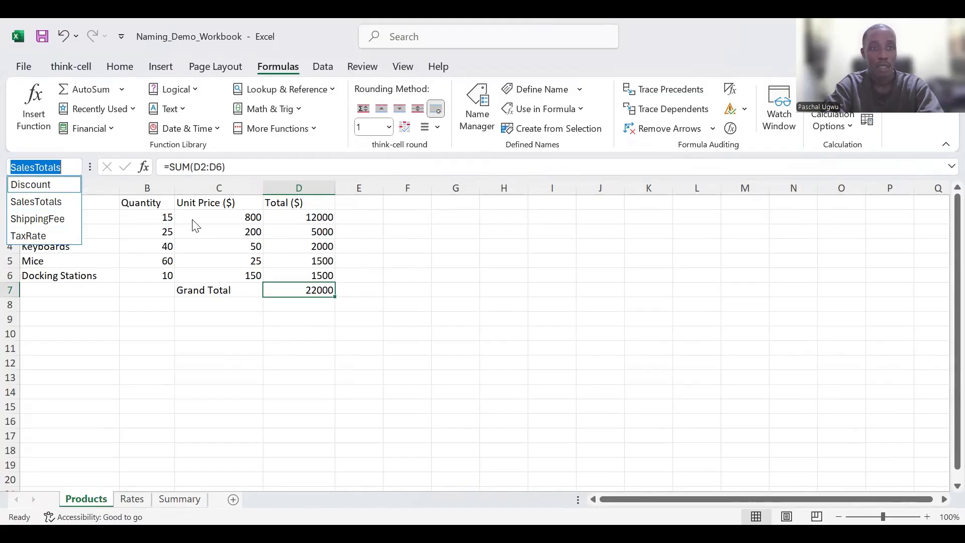
{"action": "left_click", "coordinate": [358, 346]}
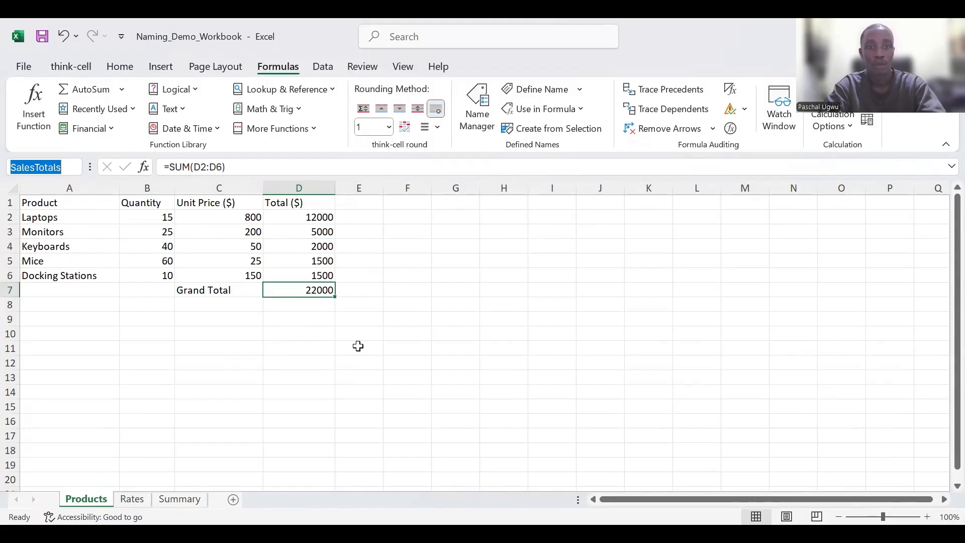